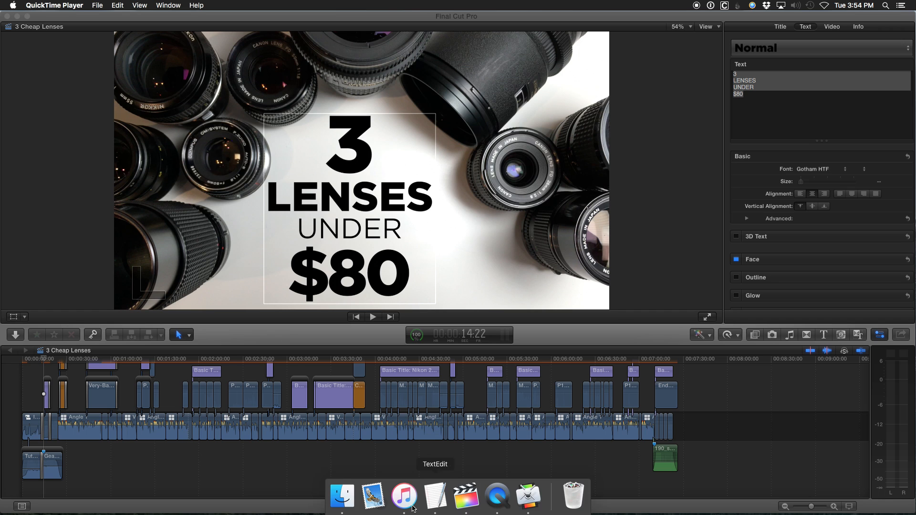
Step: Inspect the iTunes and Youtube/Vimeo folders inside DSLR Video Shooter's 2-Compressions folder in Finder, and return to Final Cut Pro
click(341, 497)
click(295, 156)
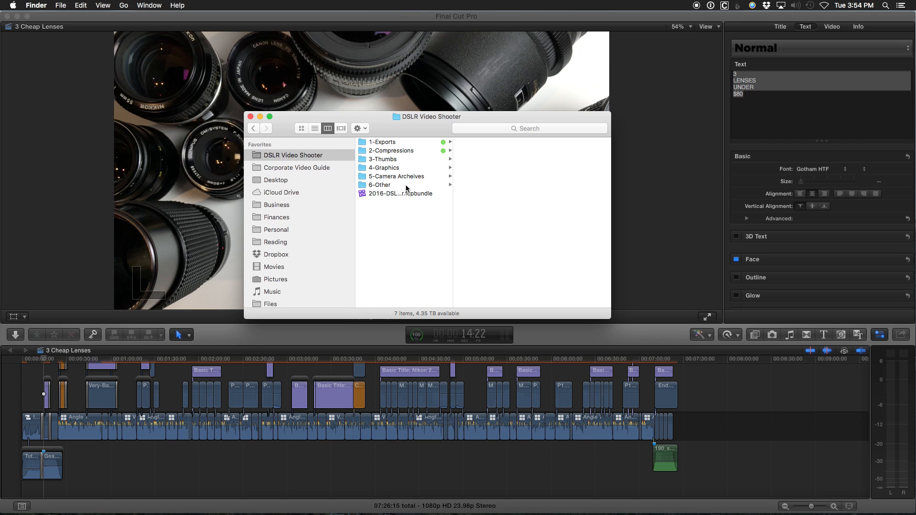
click(409, 152)
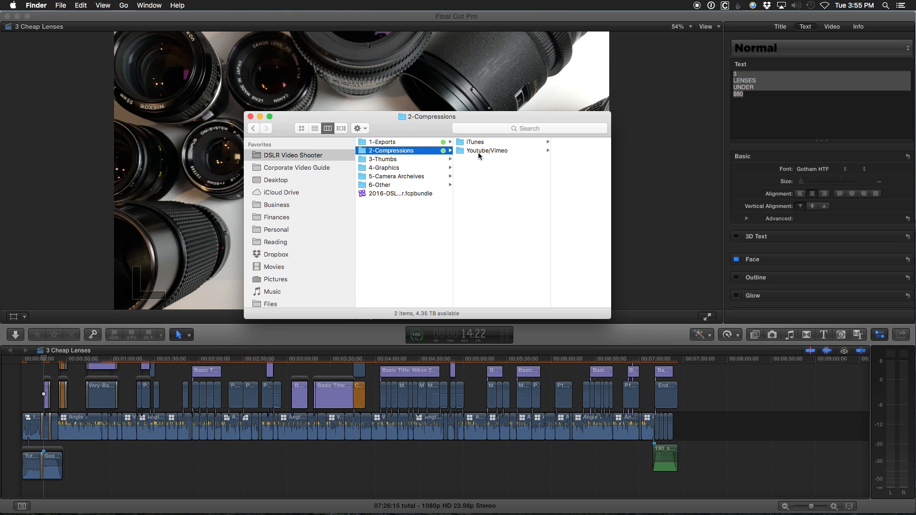
click(472, 144)
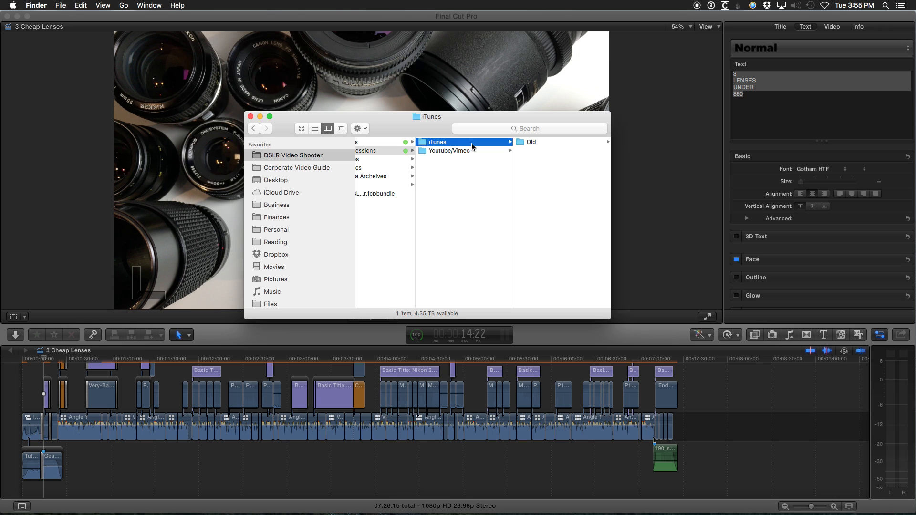
click(437, 151)
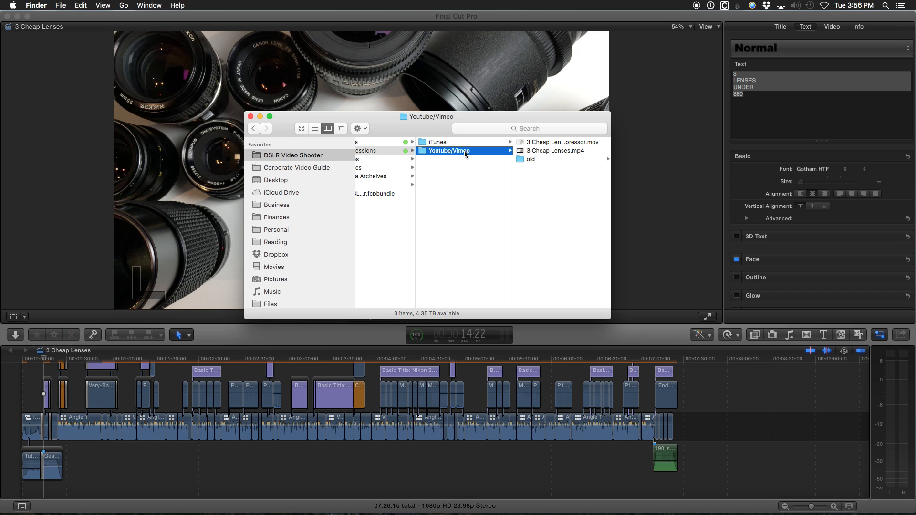
key(super+Tab)
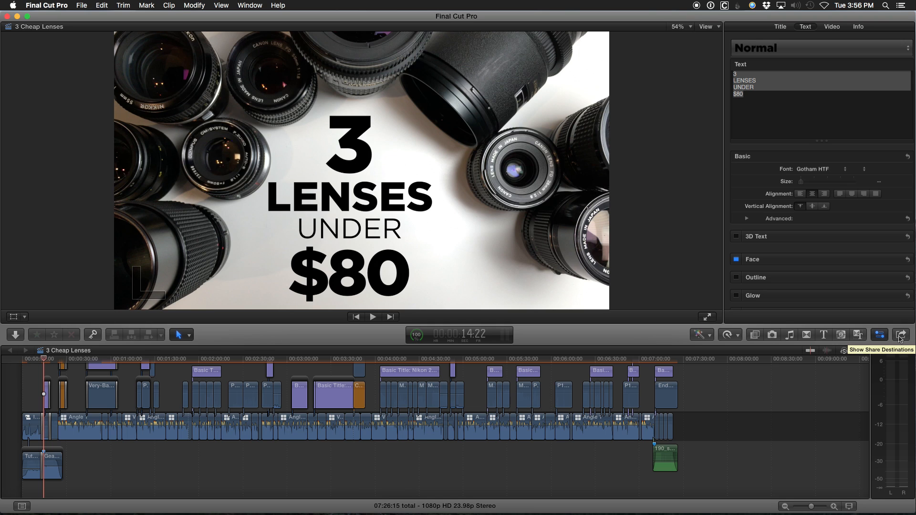
Step: Try the YouTube share settings for the project with HD 1080p (1920 x 1080) resolution and Better quality compression
click(900, 336)
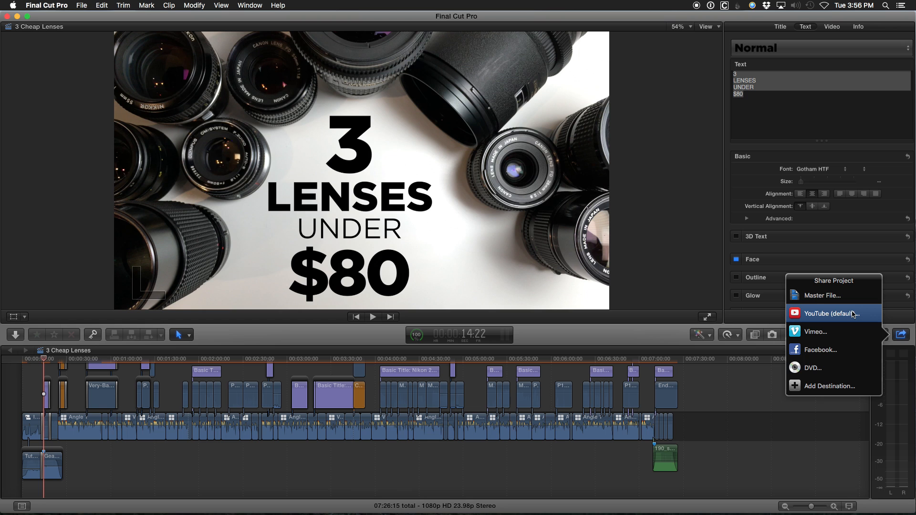
click(824, 317)
click(563, 110)
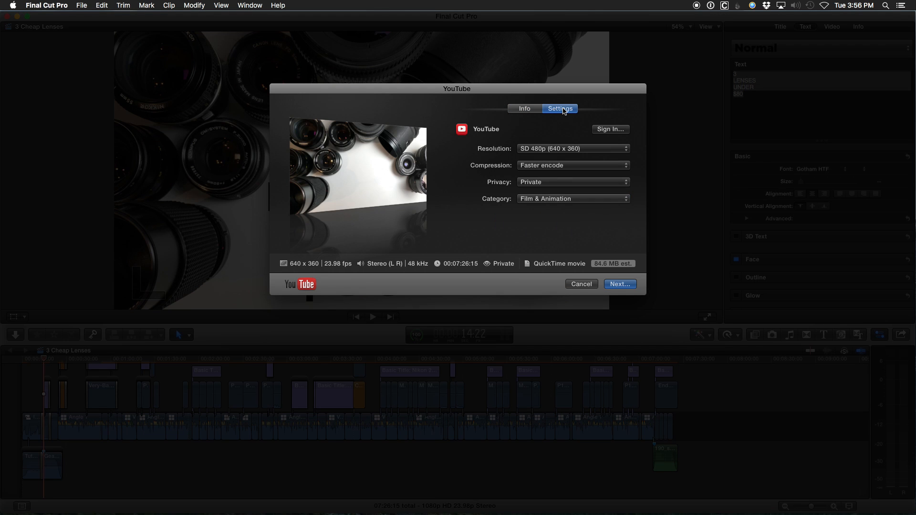
click(545, 150)
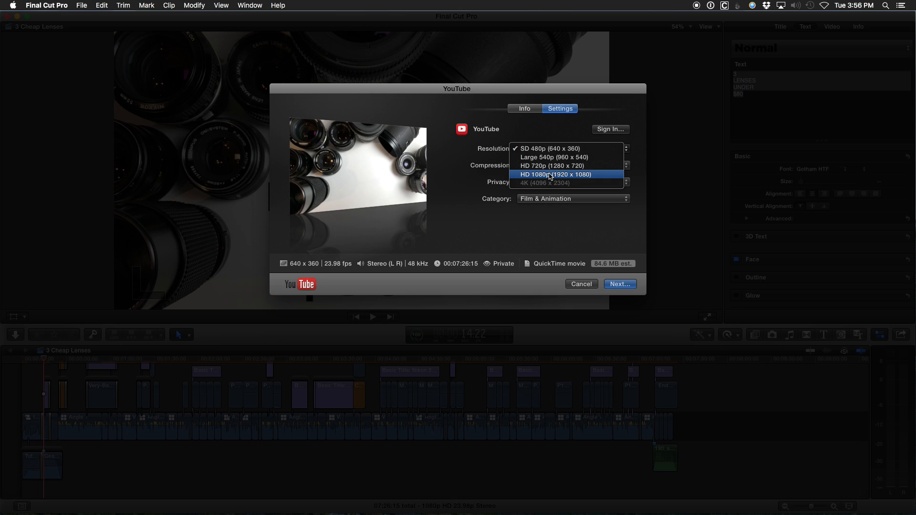
click(552, 174)
click(528, 166)
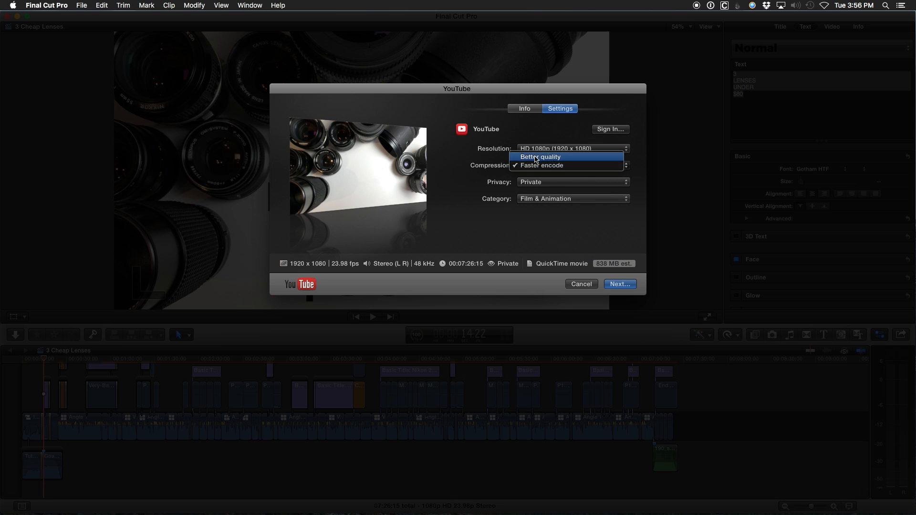
click(535, 158)
click(549, 166)
click(473, 180)
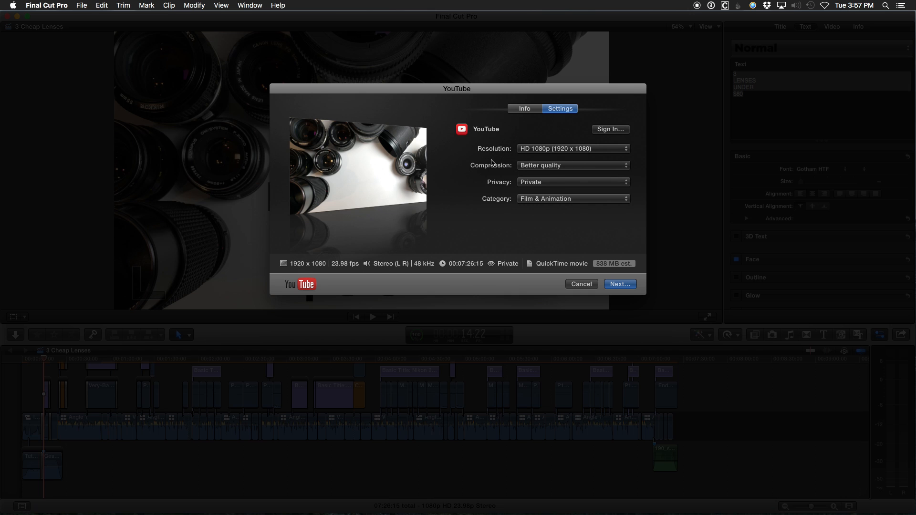
key(Escape)
Step: Remove the YouTube, Vimeo, Facebook and DVD share destinations, keeping only Master File
click(902, 335)
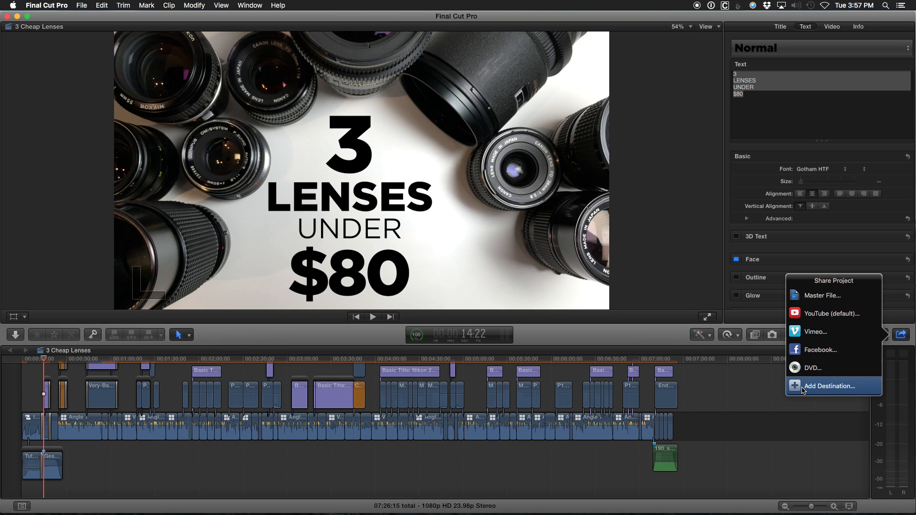
click(847, 387)
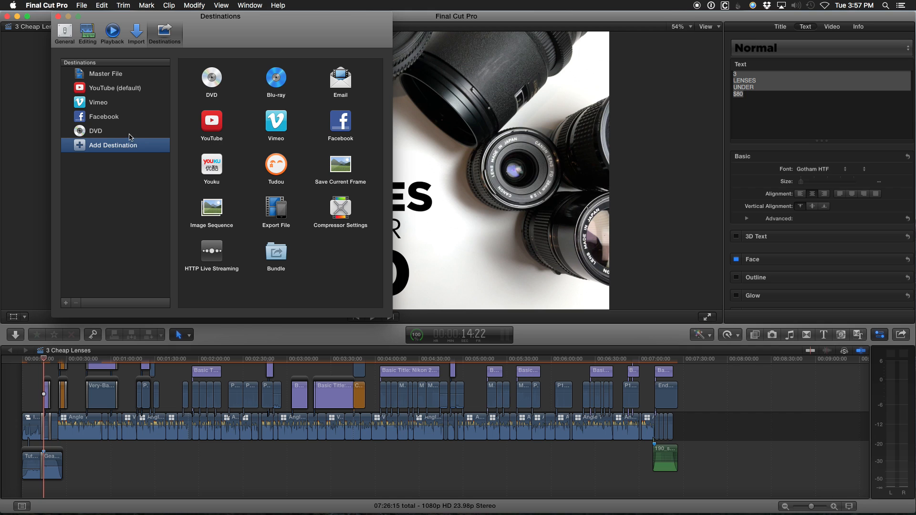
right_click(97, 88)
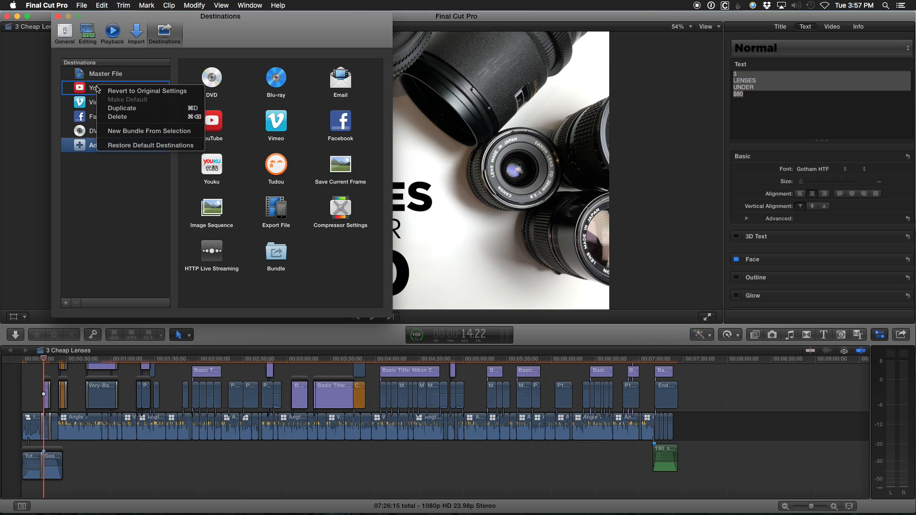
click(112, 117)
right_click(98, 89)
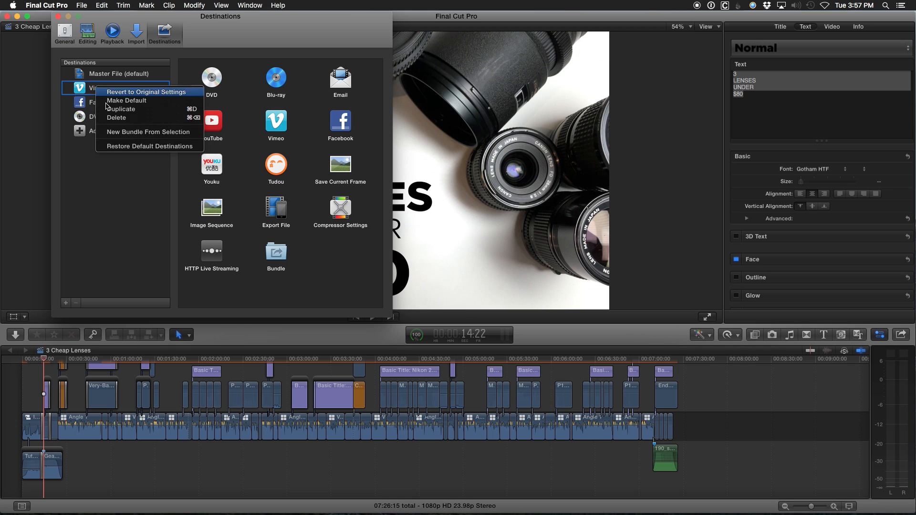
key(Escape)
right_click(109, 89)
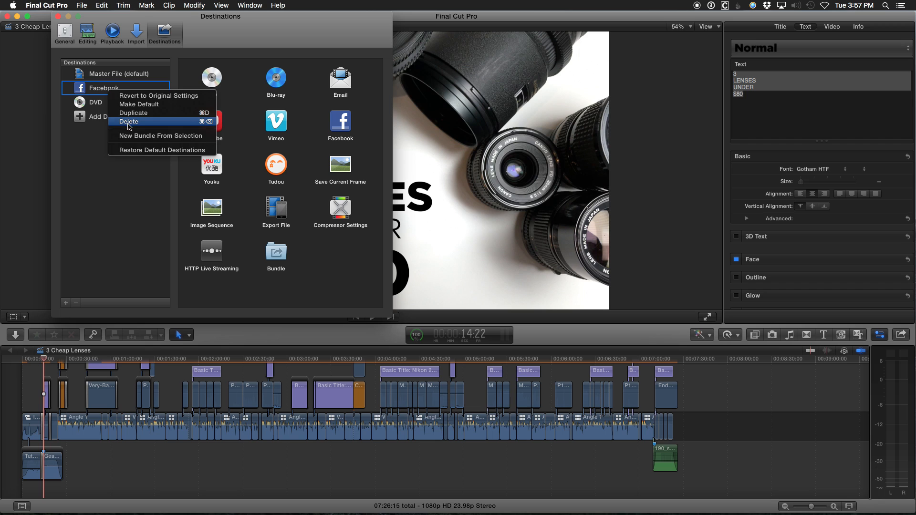
click(125, 122)
right_click(101, 92)
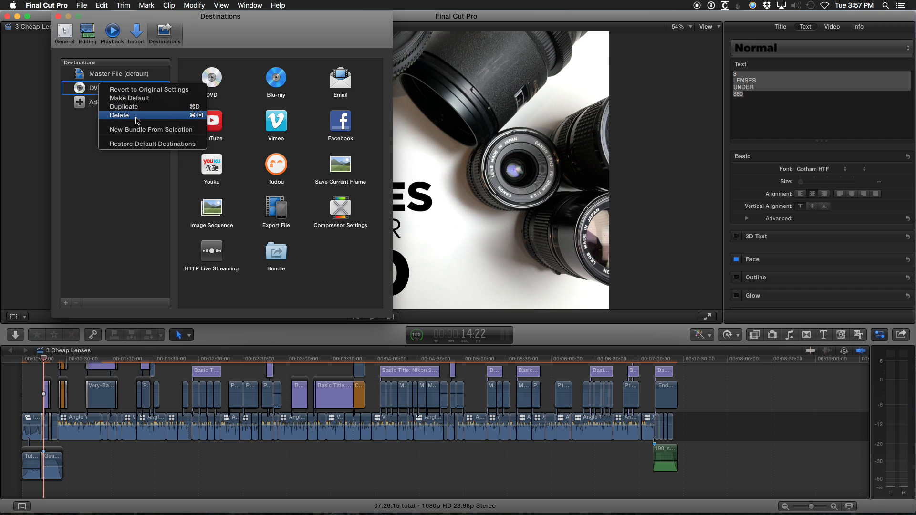
click(108, 114)
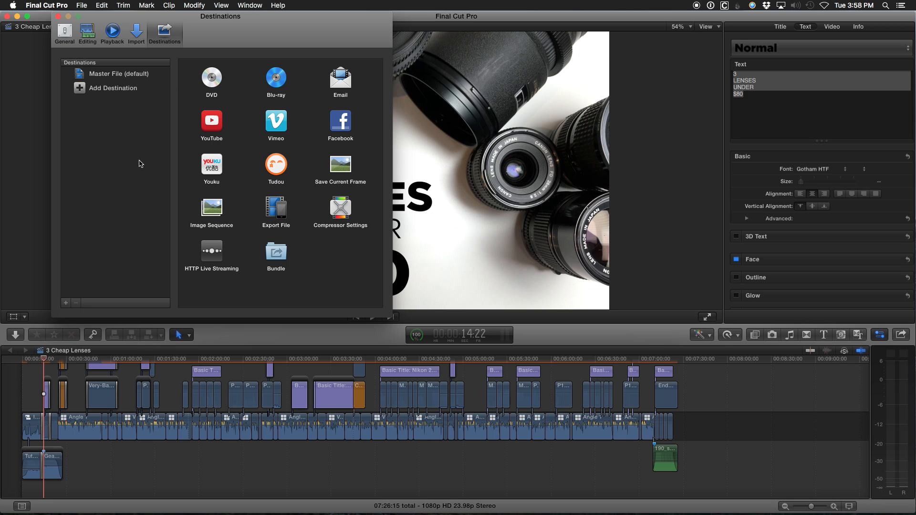
Step: Switch to Compressor and view the custom iTunes location among the saved output locations
key(super+Tab)
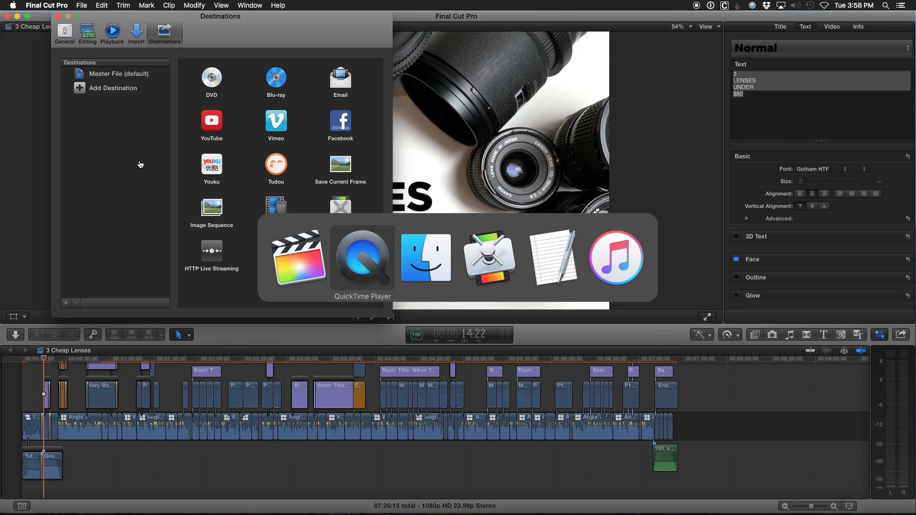
key(super+Tab)
key(super+Tab)
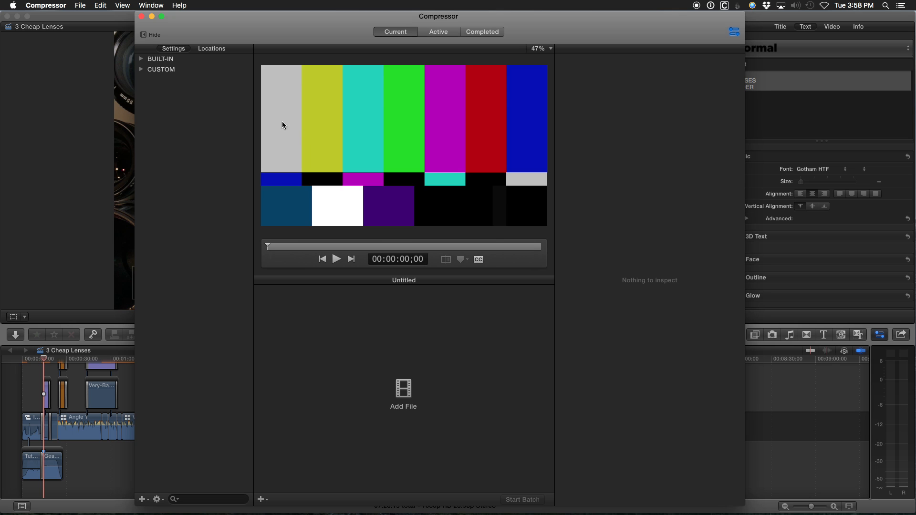
click(213, 48)
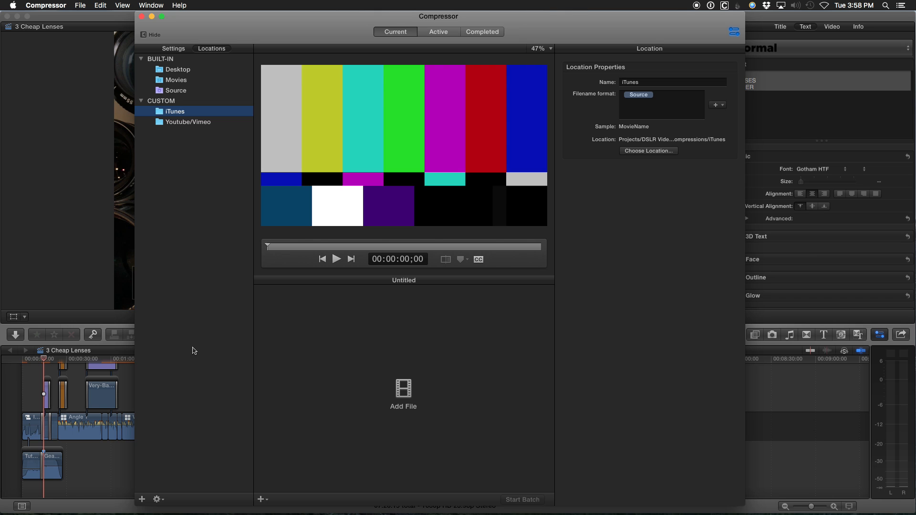
Step: Try to add a custom output location from the 2-Compressions folder in DSLR Video Shooter
click(142, 500)
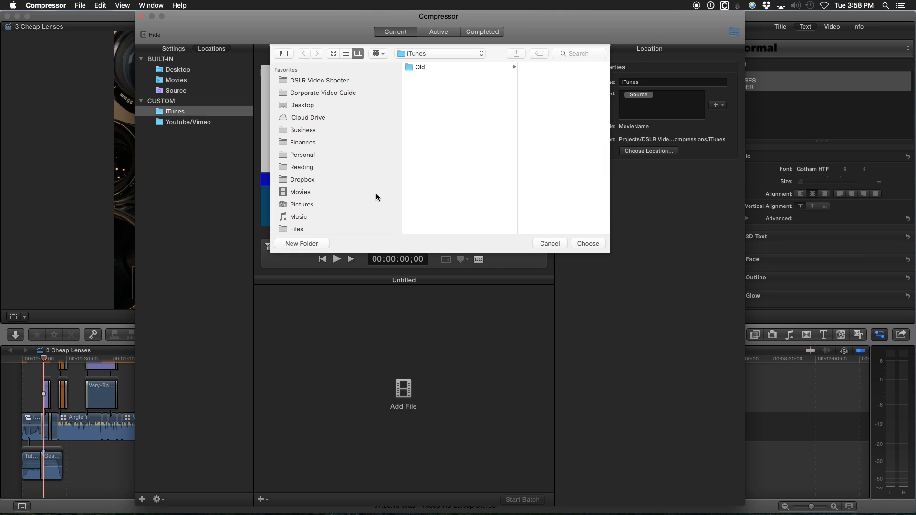
click(321, 81)
click(427, 76)
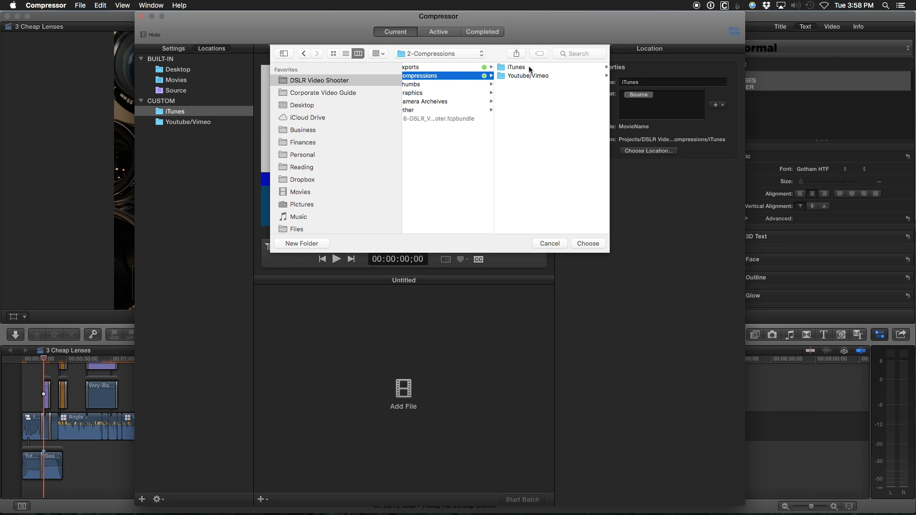
click(510, 76)
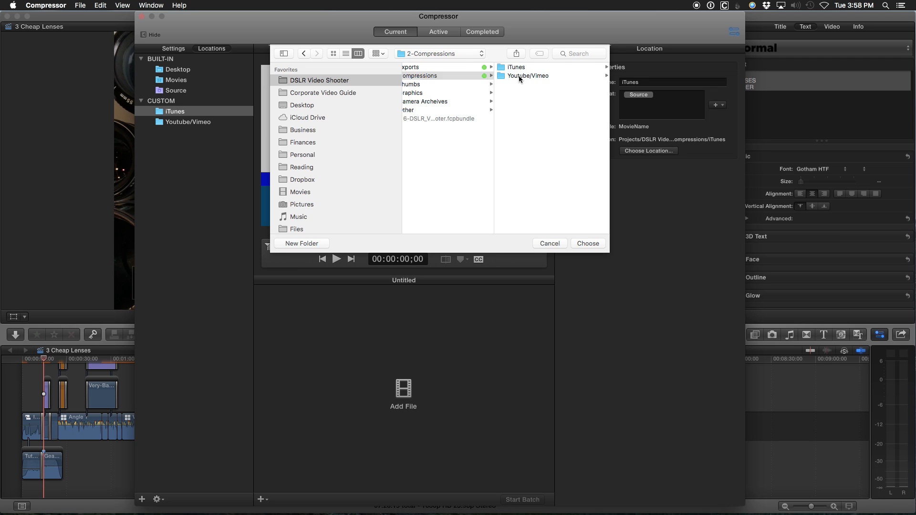
key(Escape)
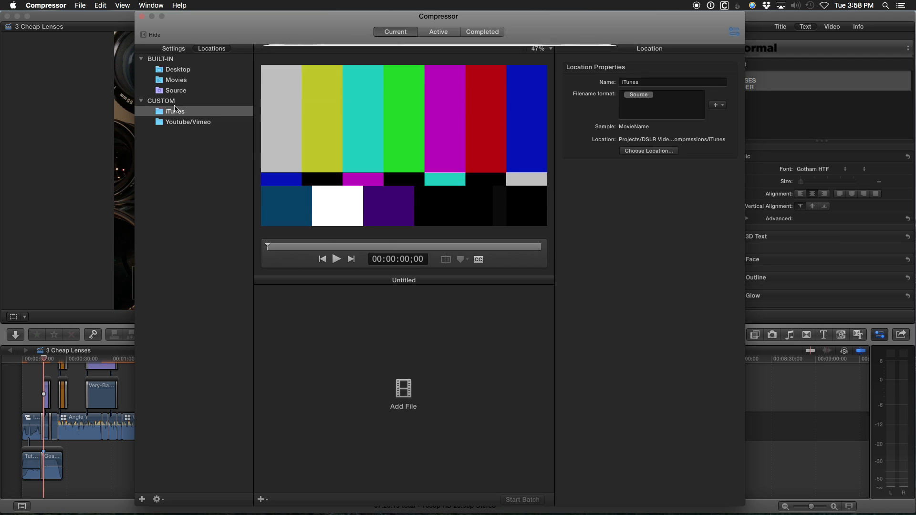
Step: View the Youtube/Vimeo location's properties and look through the built-in and custom encoding setting groups
click(200, 125)
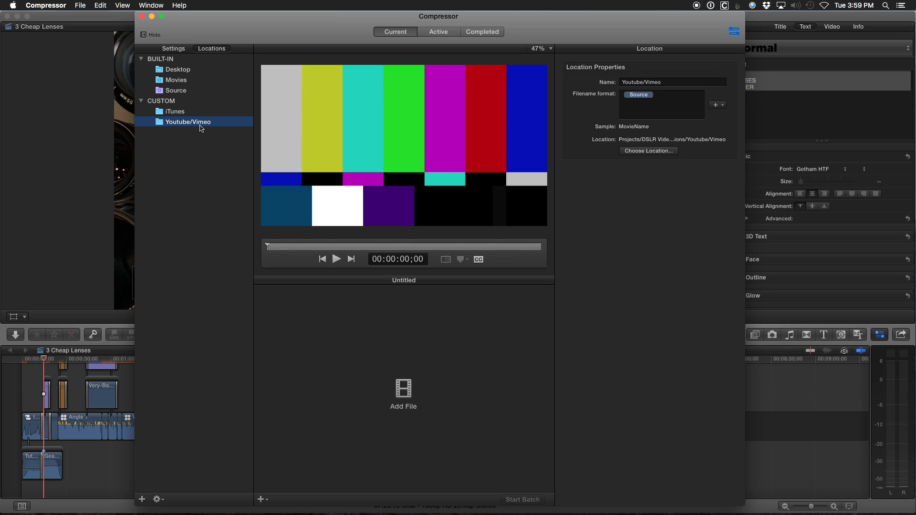
click(172, 50)
click(142, 58)
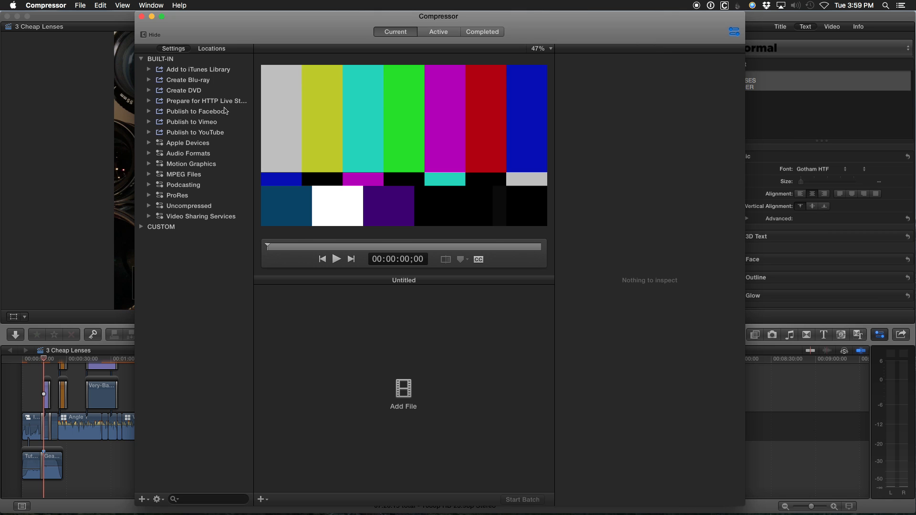
click(141, 59)
click(139, 70)
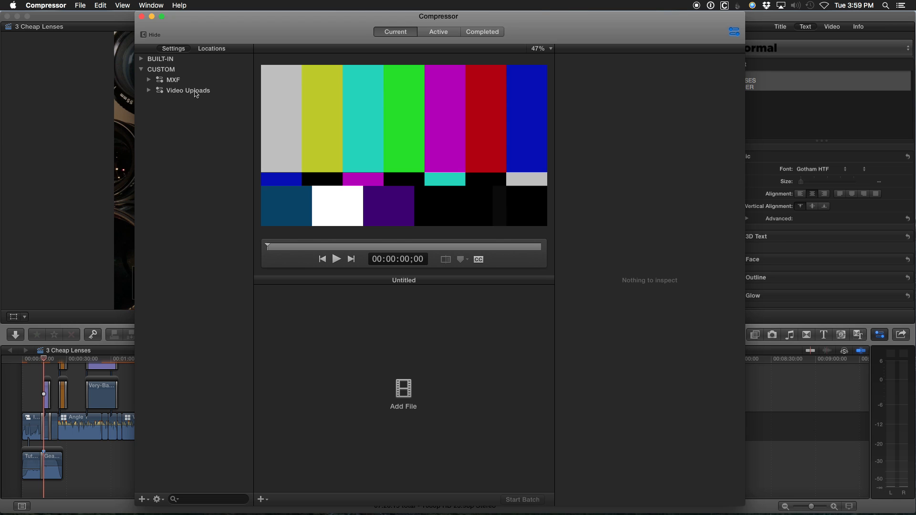
click(148, 91)
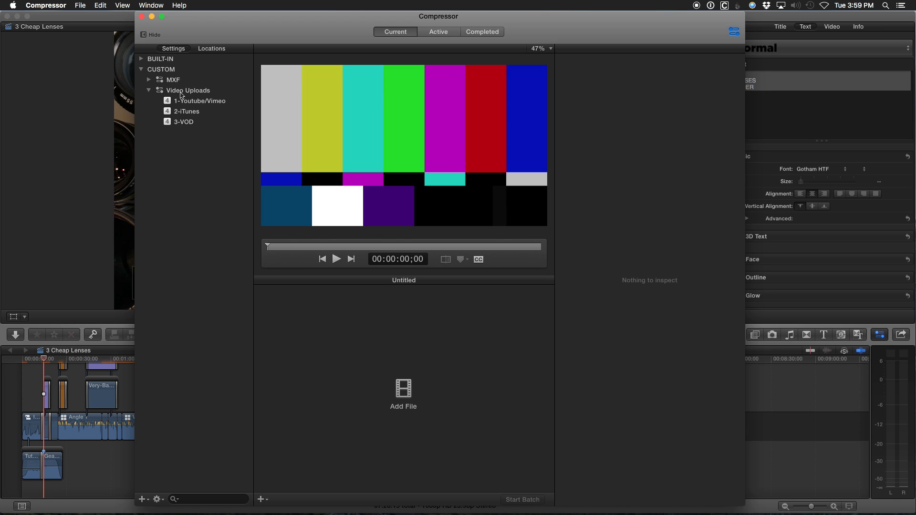
click(149, 90)
click(143, 499)
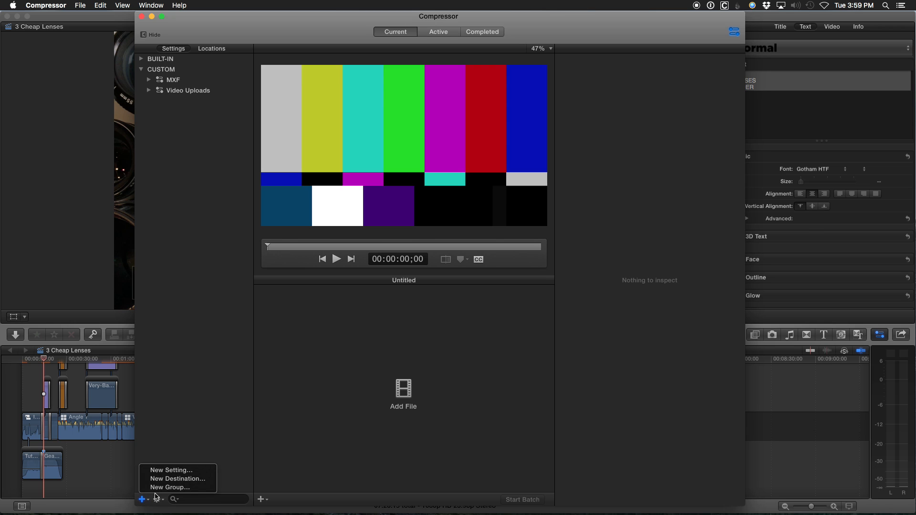
click(168, 287)
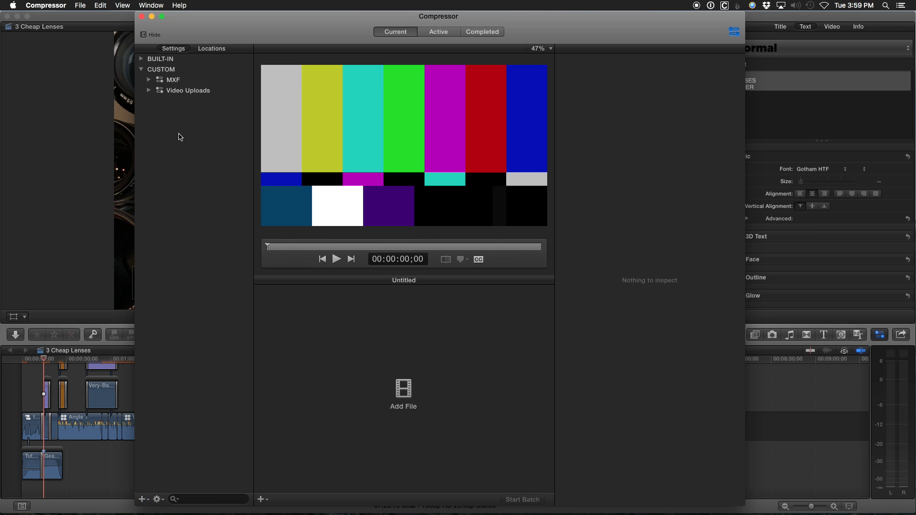
Step: Review the general properties of the 1-Youtube/Vimeo, 2-iTunes and 3-VOD presets in the Video Uploads group
click(201, 94)
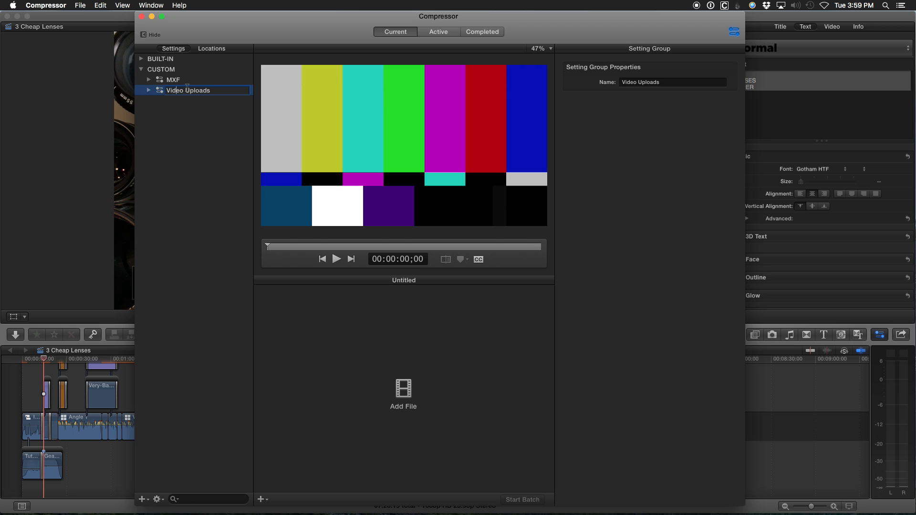
click(177, 116)
click(149, 90)
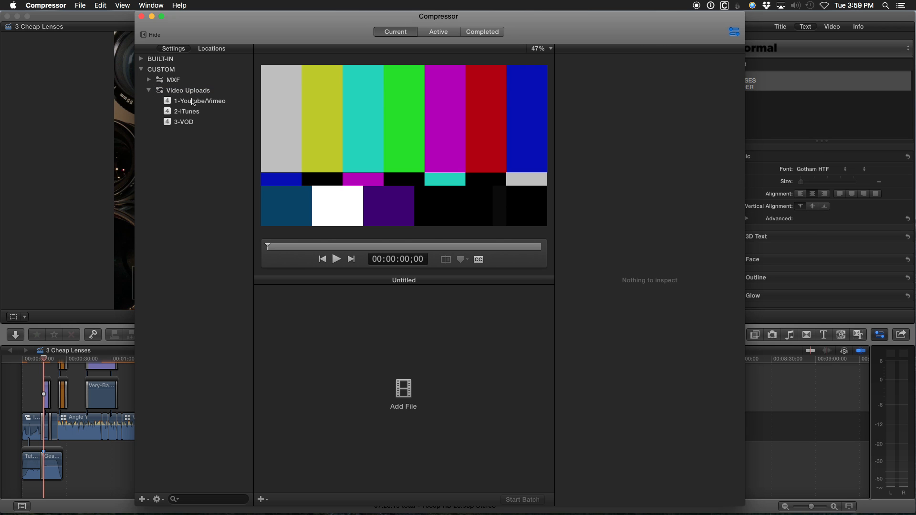
click(212, 100)
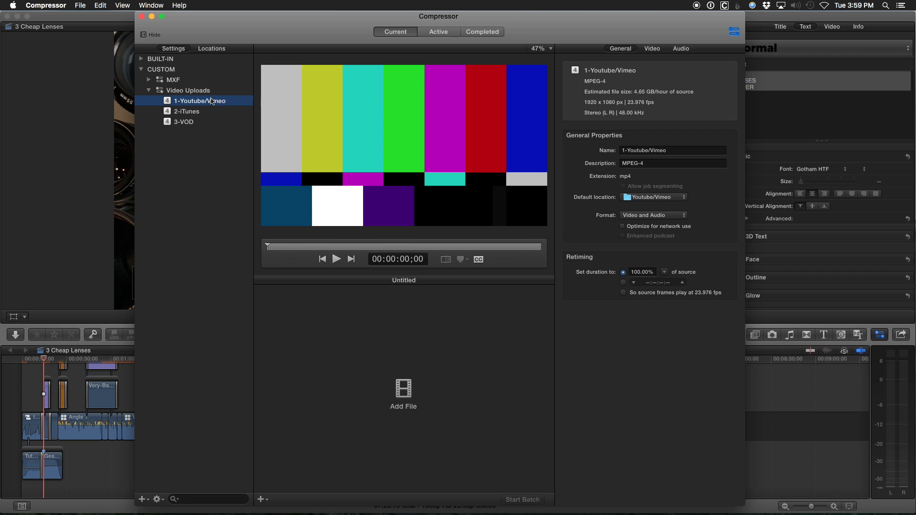
click(200, 111)
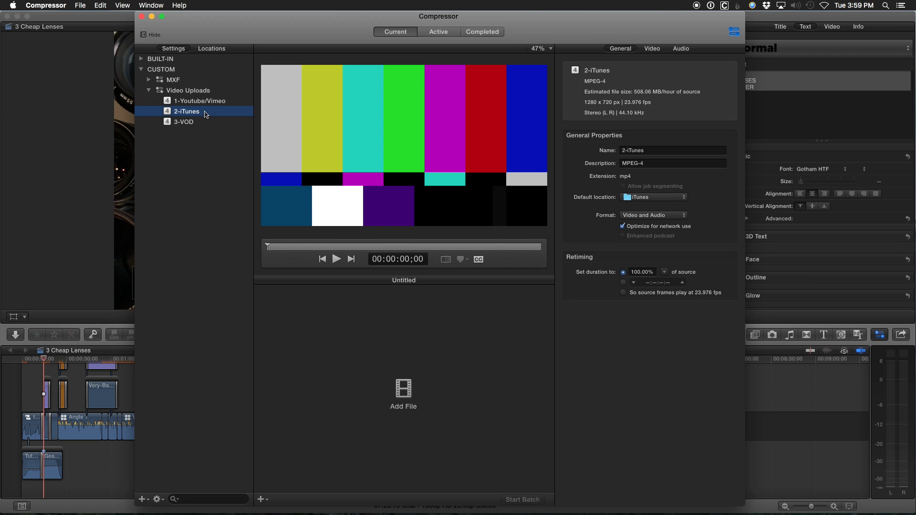
click(194, 122)
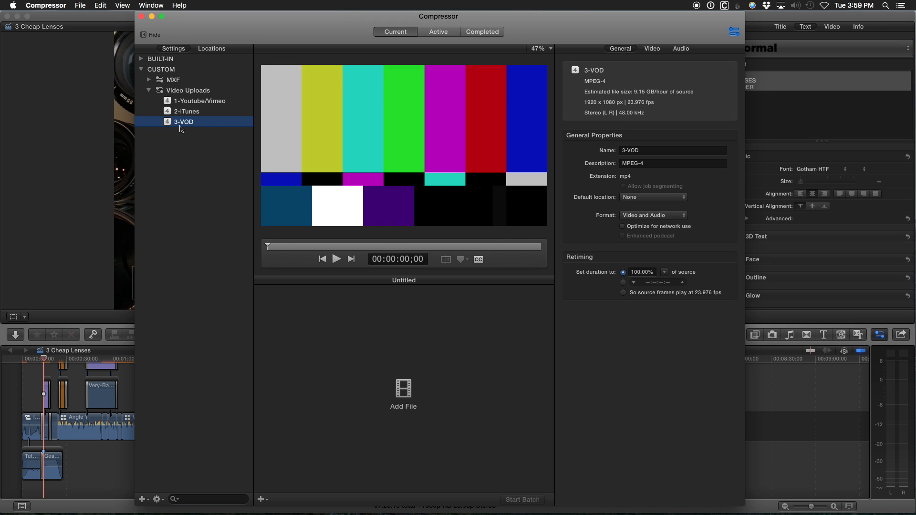
Step: Try to create a new custom encoding setting in the MPEG-4 format
click(144, 500)
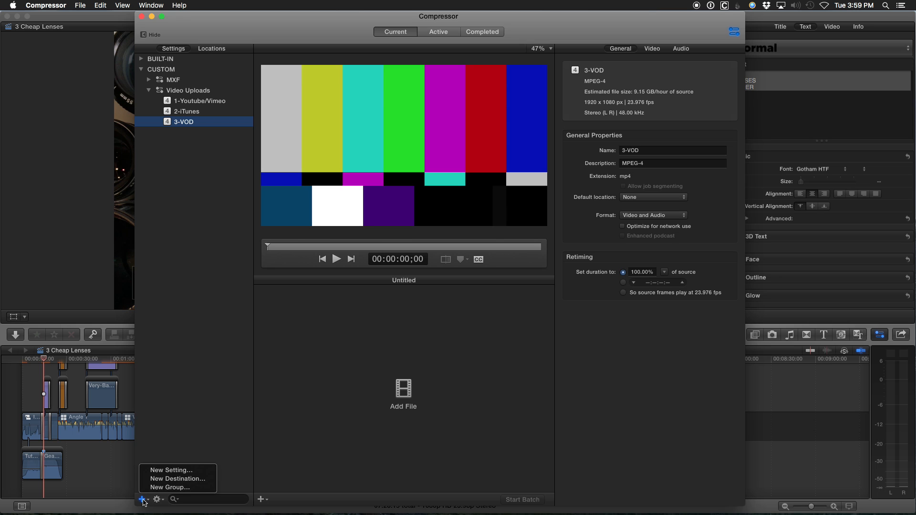
click(187, 472)
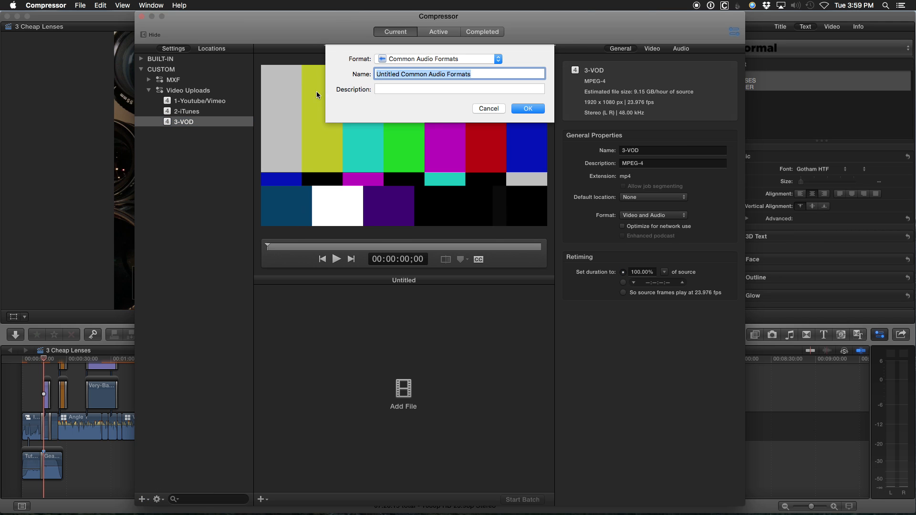
click(378, 60)
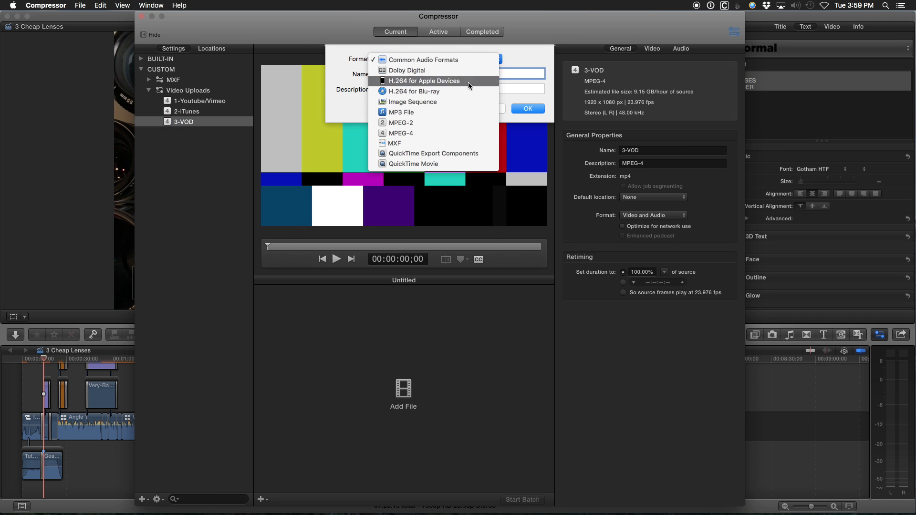
click(399, 134)
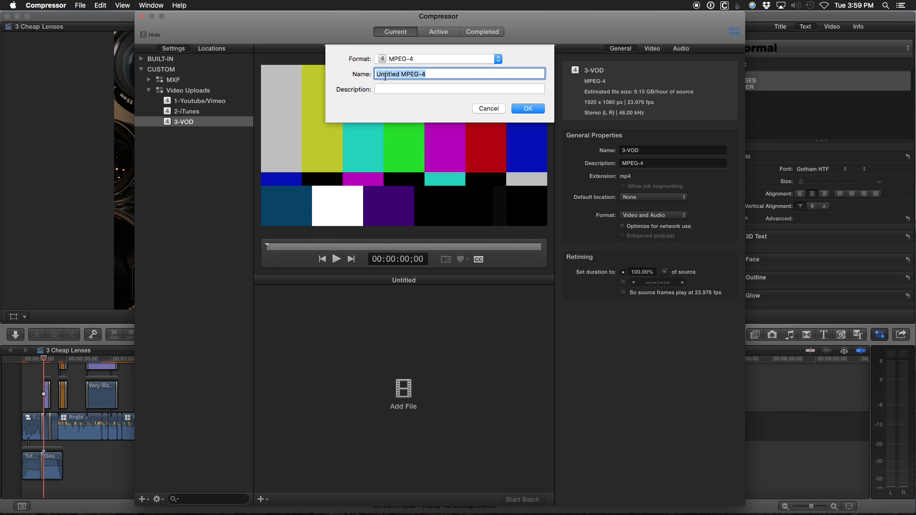
click(492, 109)
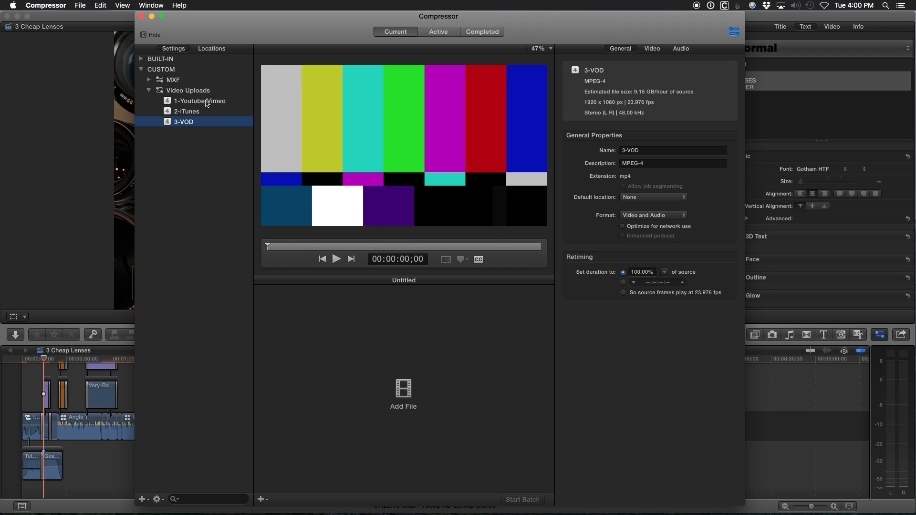
Step: Select the 1-Youtube/Vimeo preset and assign Youtube/Vimeo as its default location
click(191, 103)
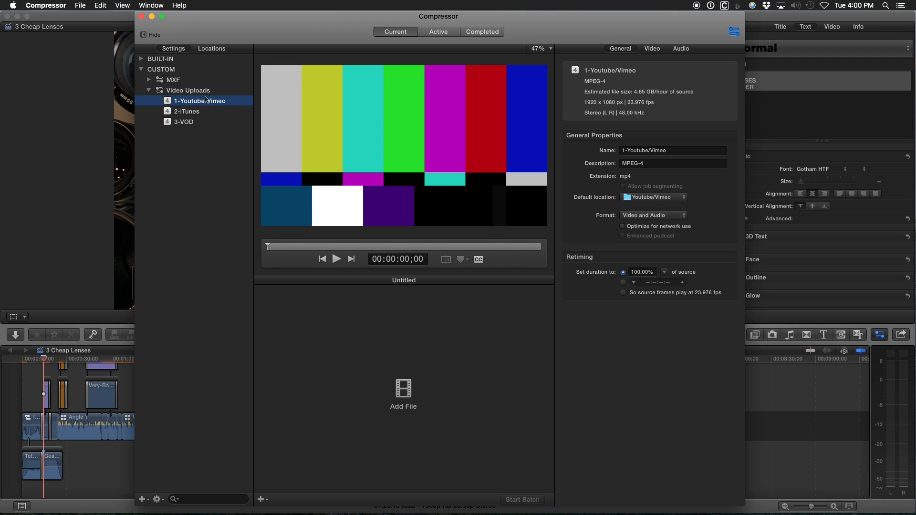
click(734, 32)
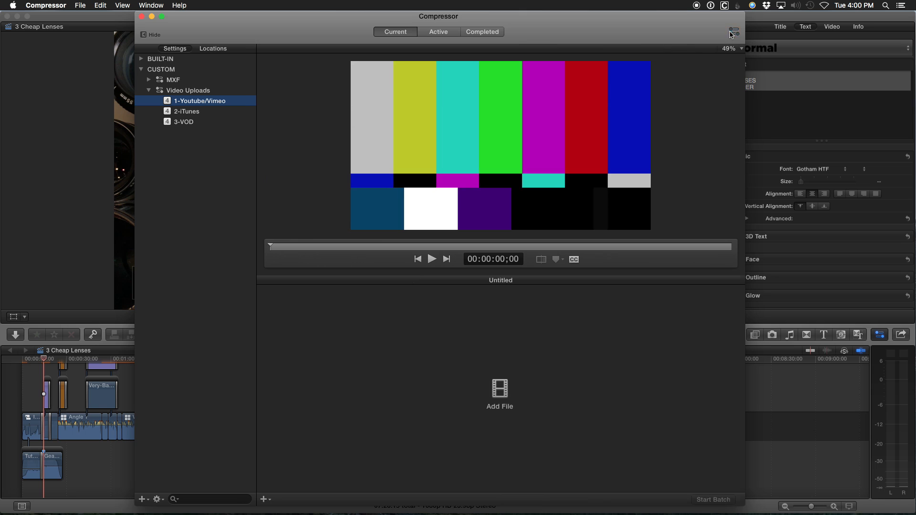
click(734, 32)
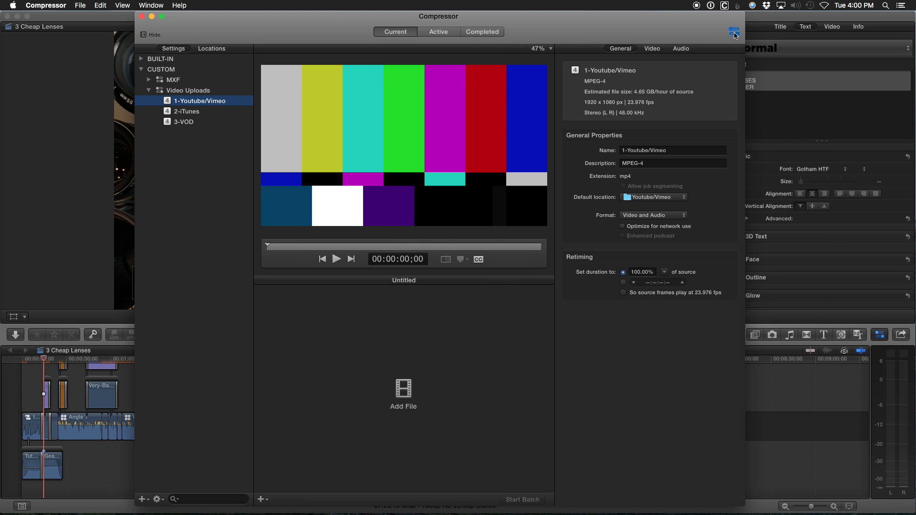
click(624, 49)
click(657, 198)
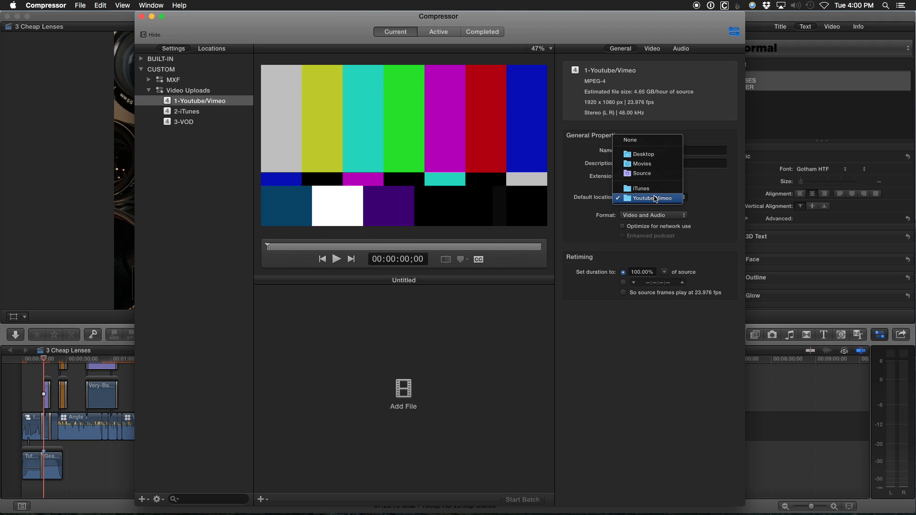
click(630, 141)
click(648, 198)
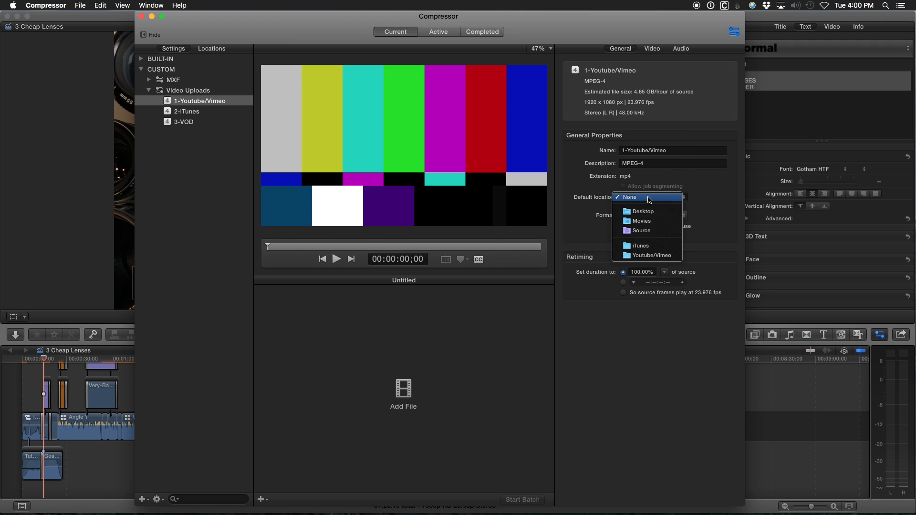
click(667, 258)
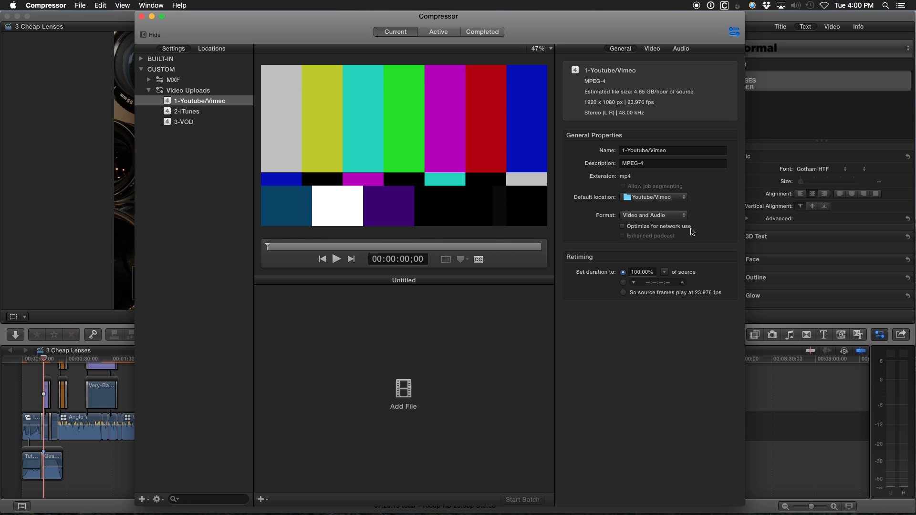
Step: Review the video properties of the 1-Youtube/Vimeo preset and its available H.264 profile options
click(652, 49)
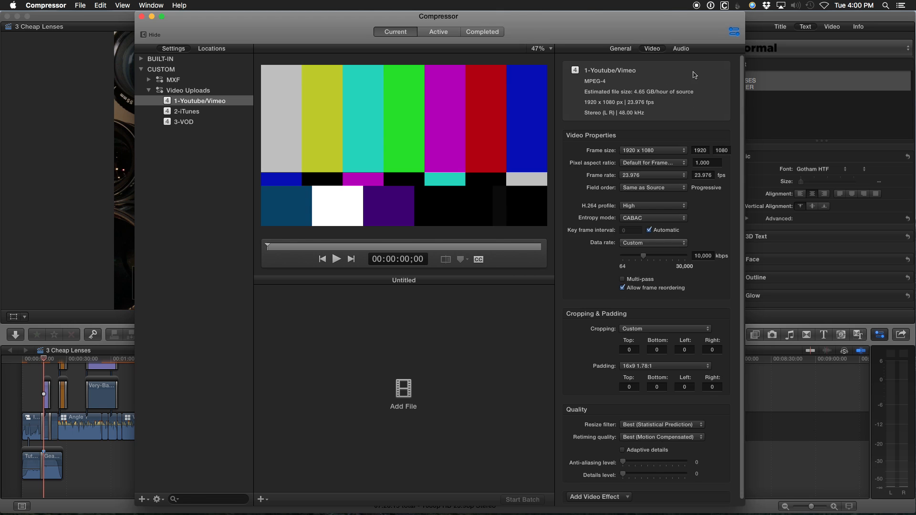
scroll(590, 237, down, 1)
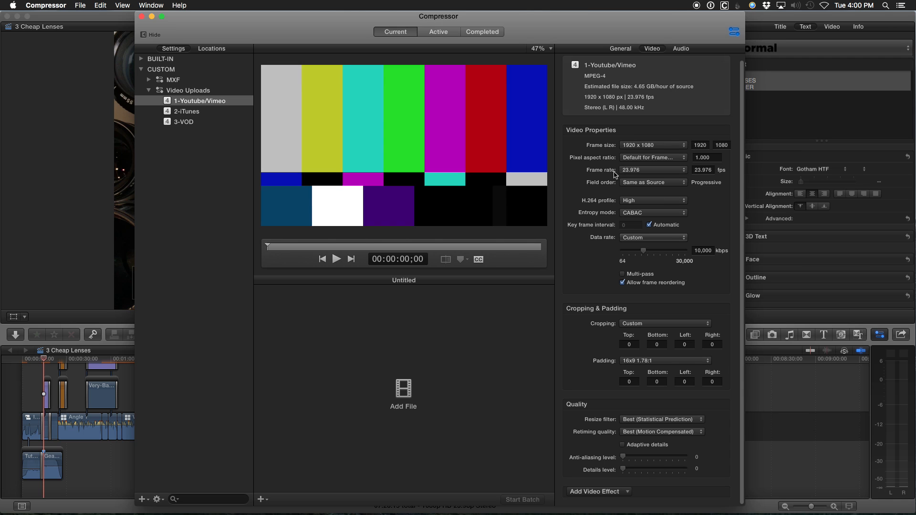
click(632, 201)
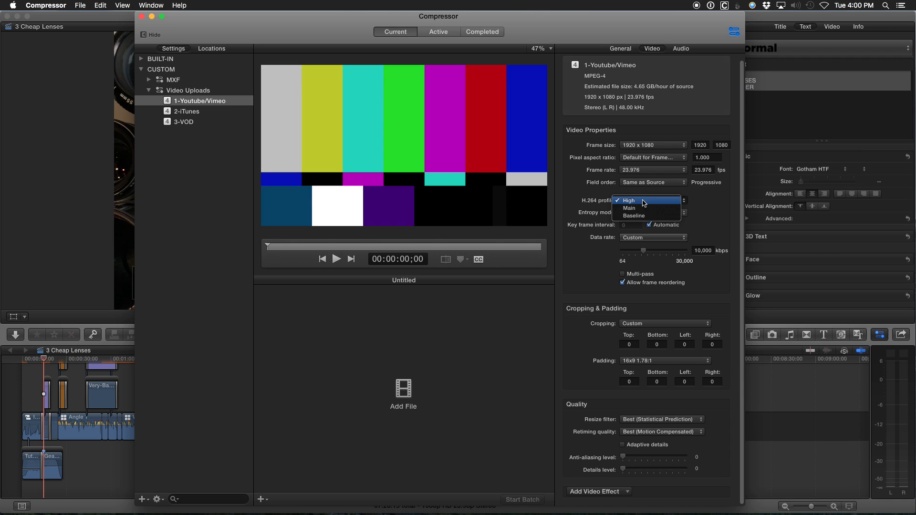
click(592, 204)
click(627, 200)
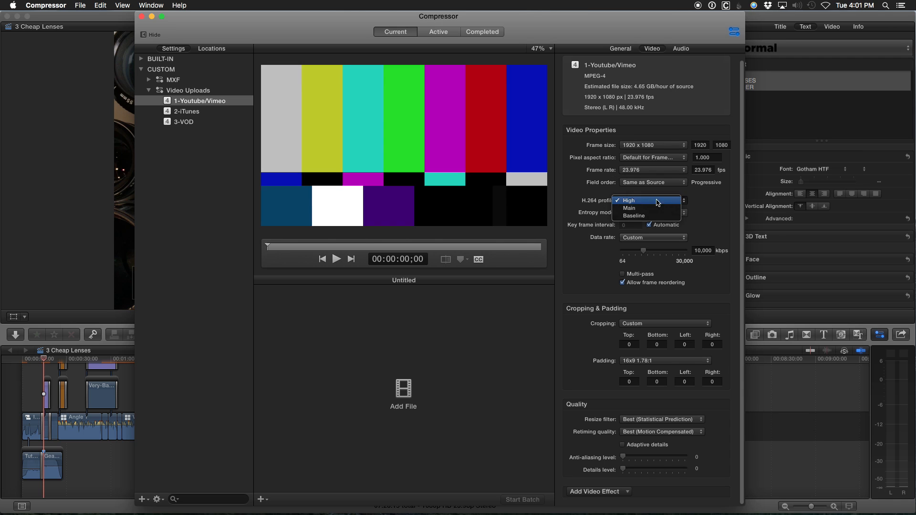
click(713, 204)
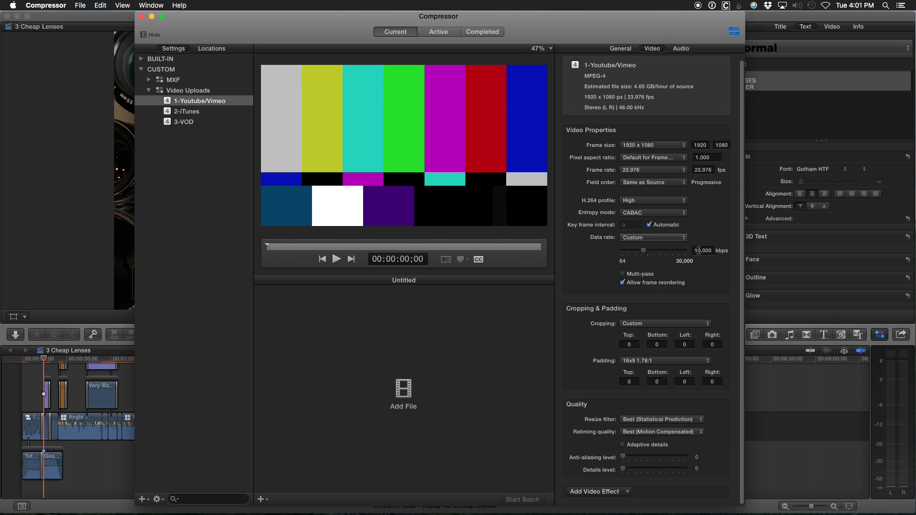
Step: Set the custom data rate of the 1-Youtube/Vimeo preset to 10,000 kbps
drag(644, 250, 713, 269)
double_click(701, 249)
text(10)
key(Return)
click(720, 264)
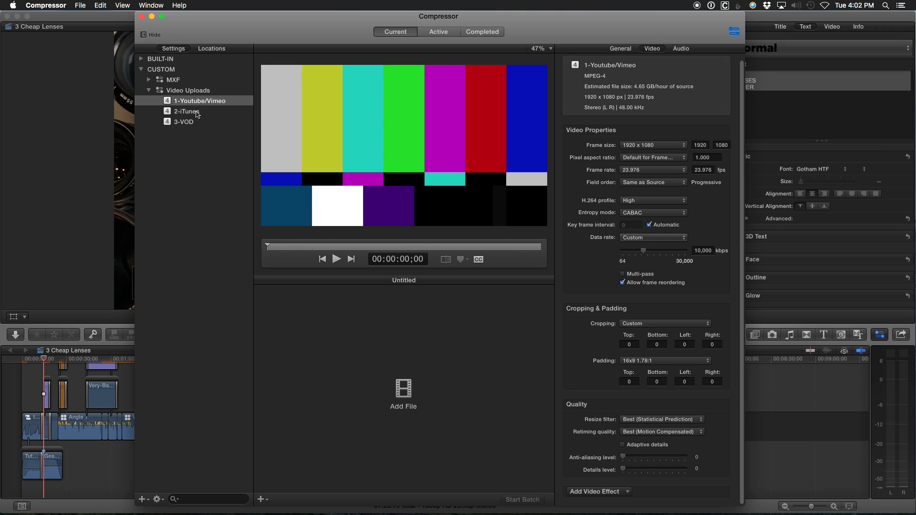
Step: Review the 2-iTunes preset's frame size options and data rate, and return to the 1-Youtube/Vimeo preset
click(219, 113)
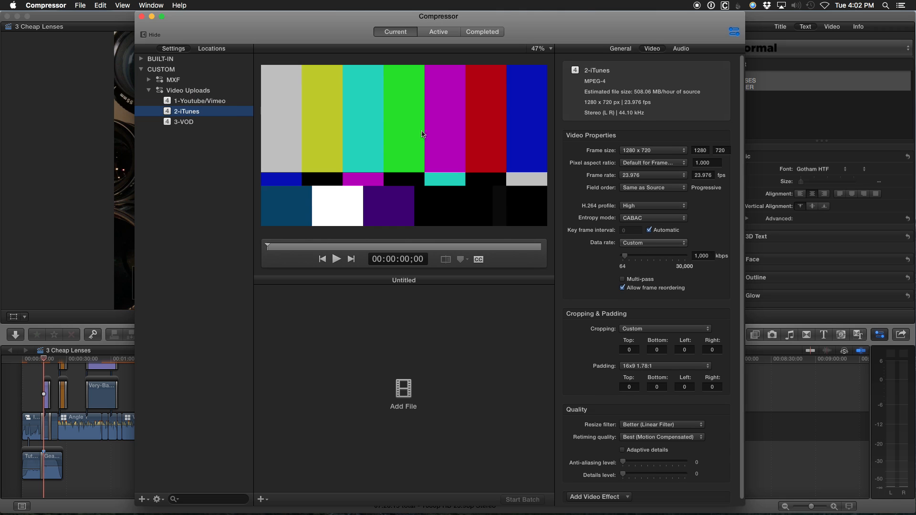
click(659, 150)
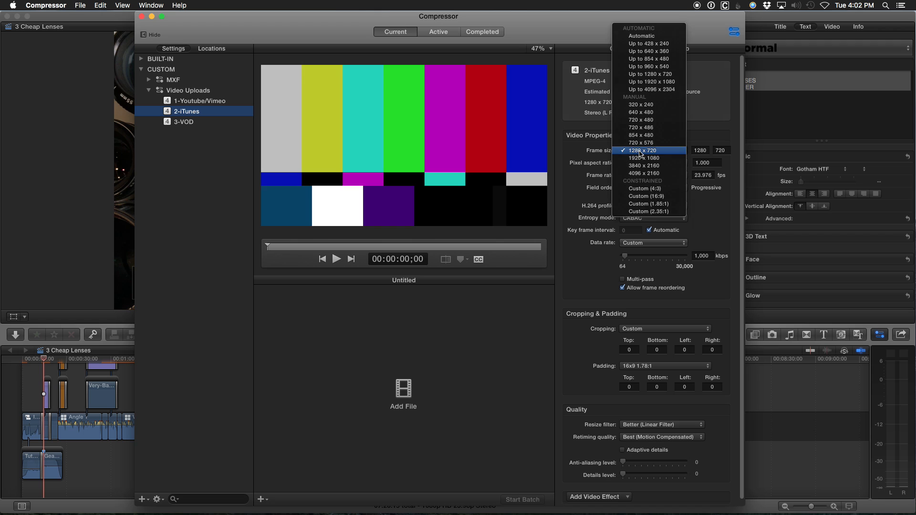
click(588, 158)
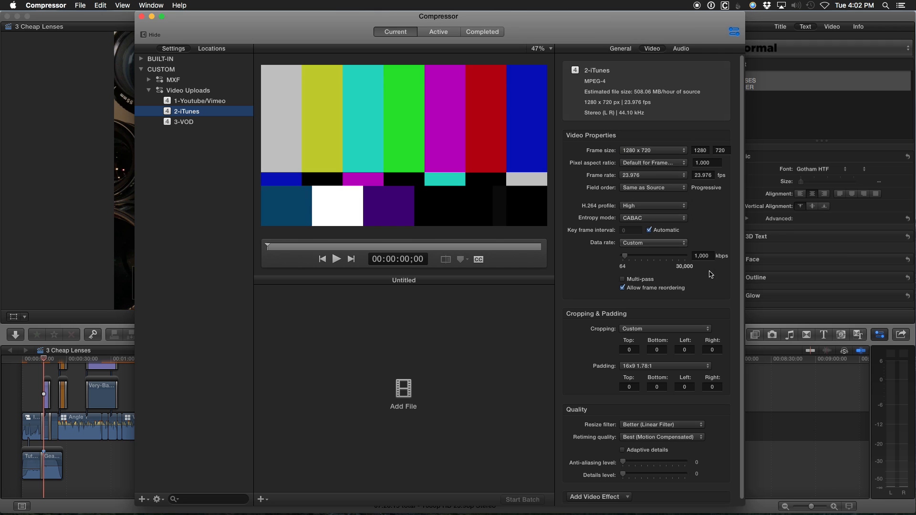
click(699, 256)
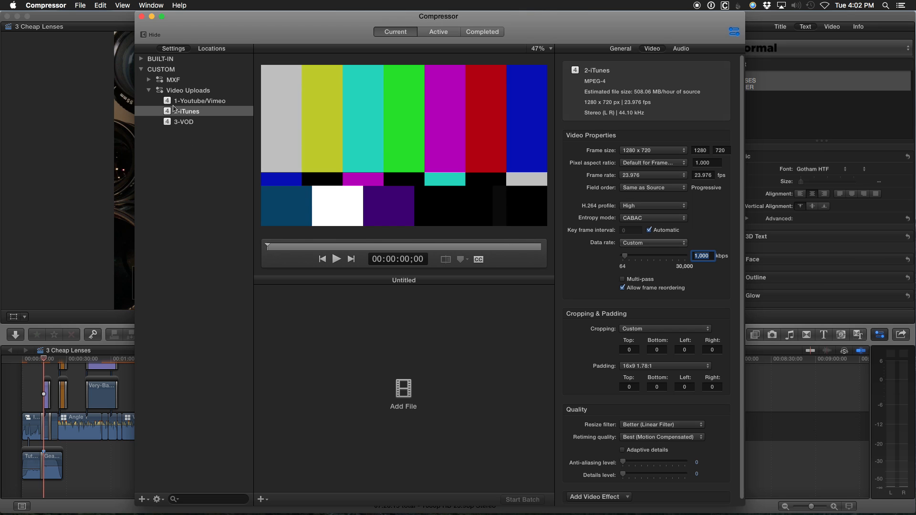
click(213, 103)
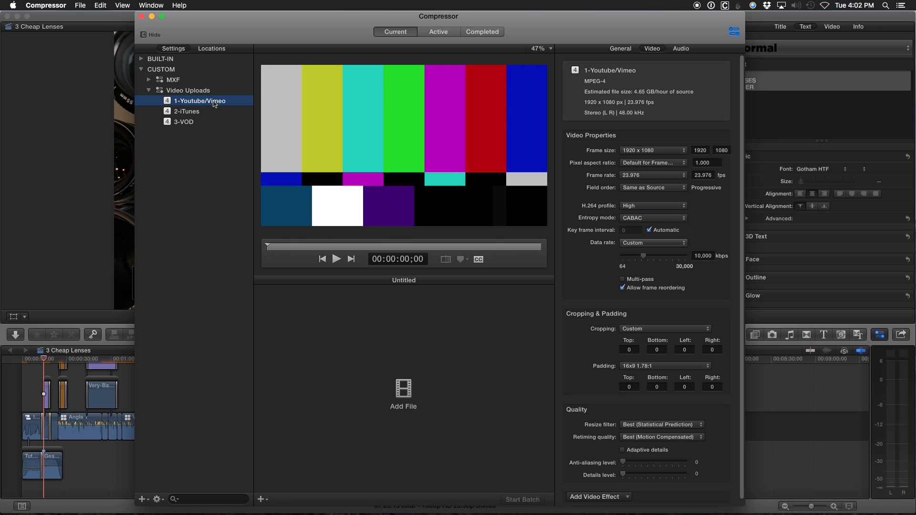
Step: Quit Compressor to return to Final Cut Pro and reopen the share destinations for adding a new one
key(super+q)
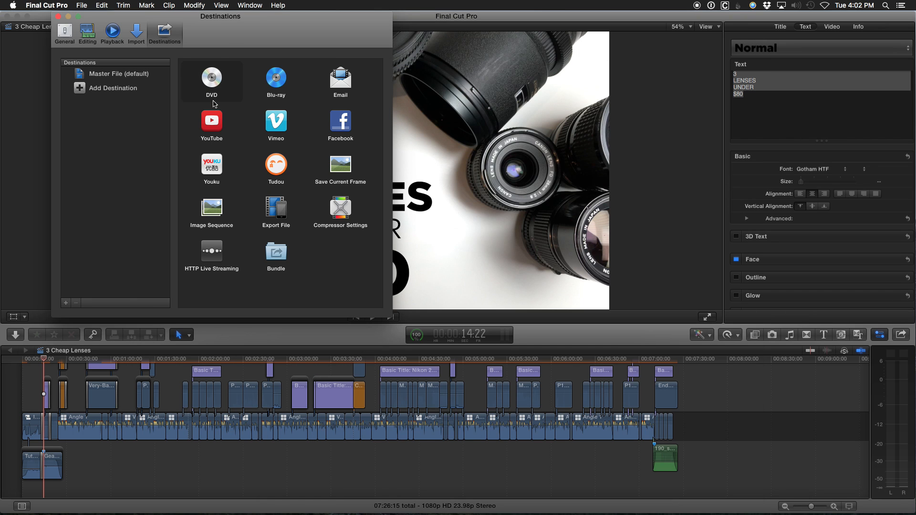
key(super+w)
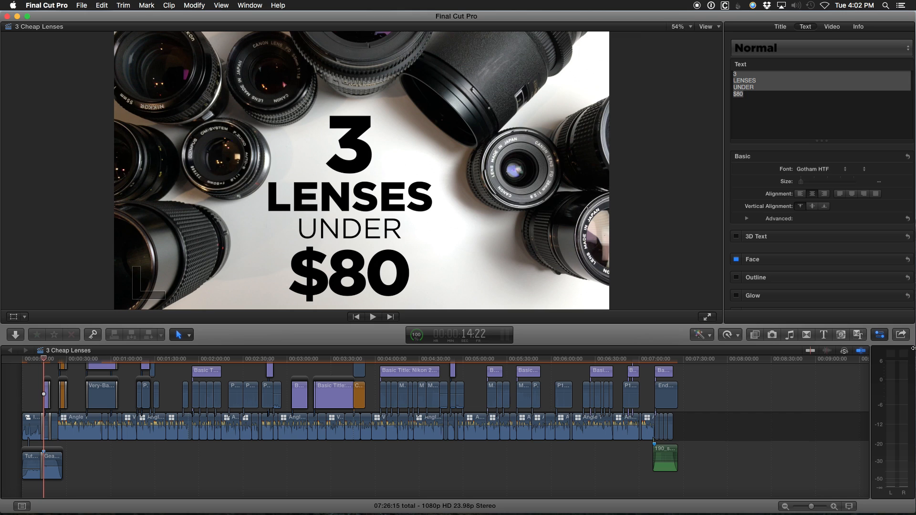
click(902, 335)
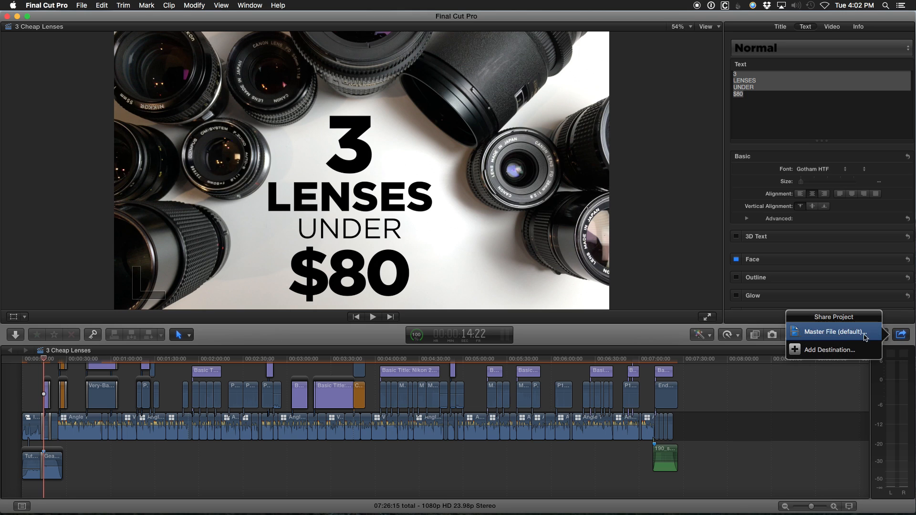
click(831, 350)
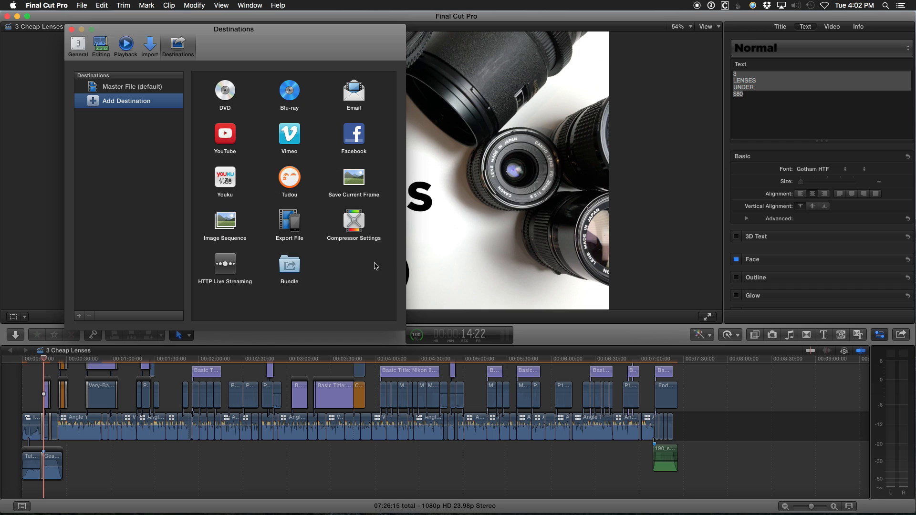
Step: Add a Compressor Settings share destination that uses the custom 1-Youtube/Vimeo preset, and close the Destinations window
drag(354, 224, 153, 170)
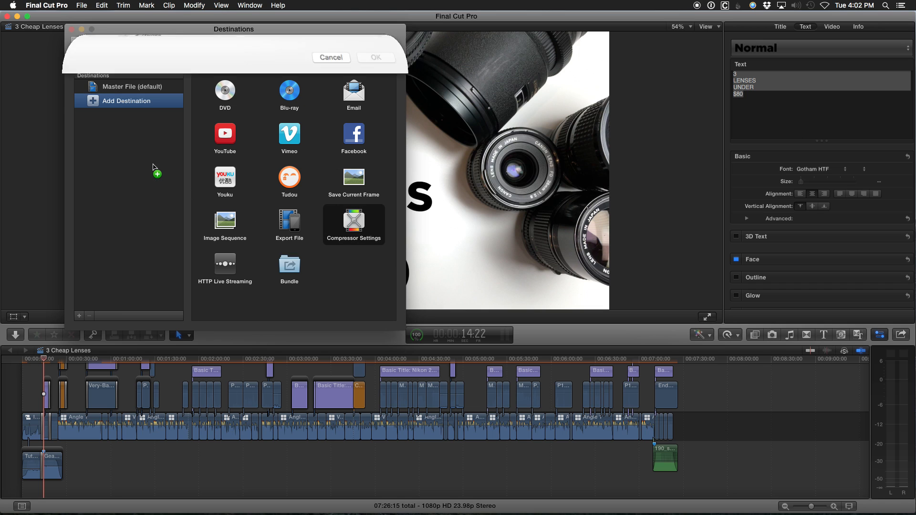
scroll(153, 103, down, 3)
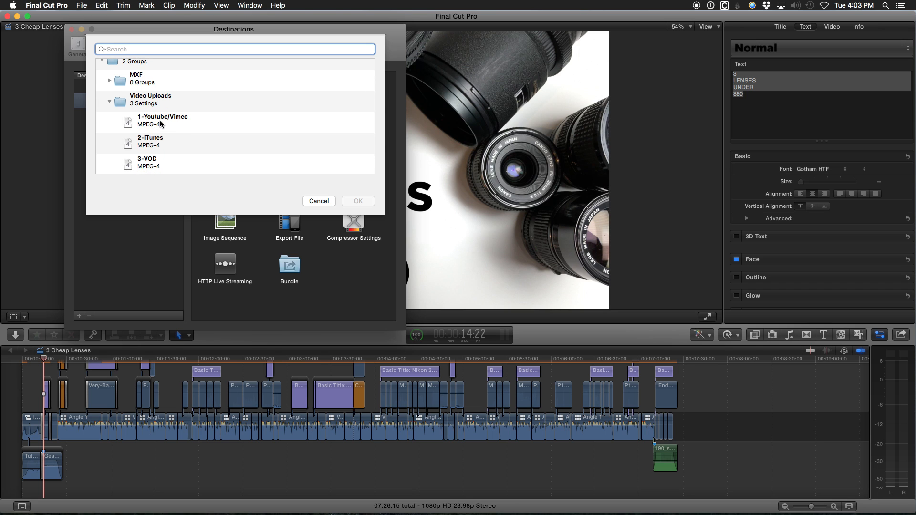
click(160, 124)
click(353, 200)
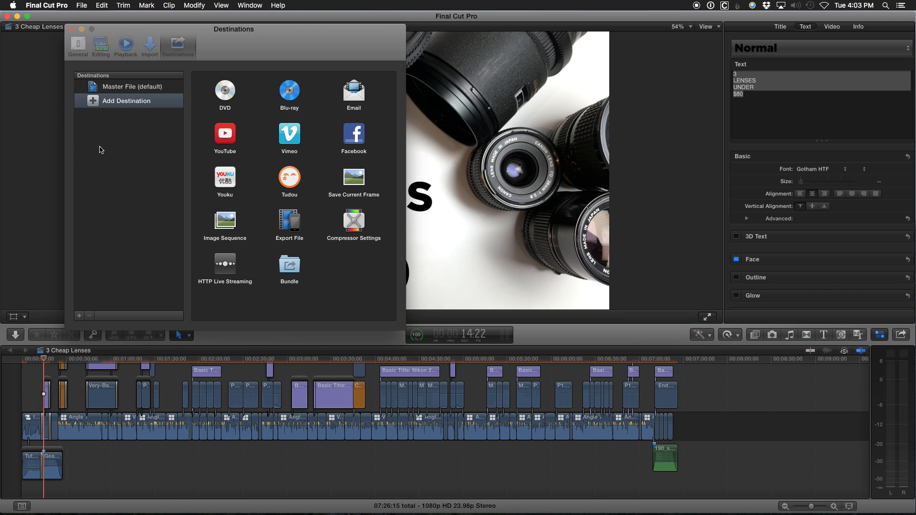
click(71, 30)
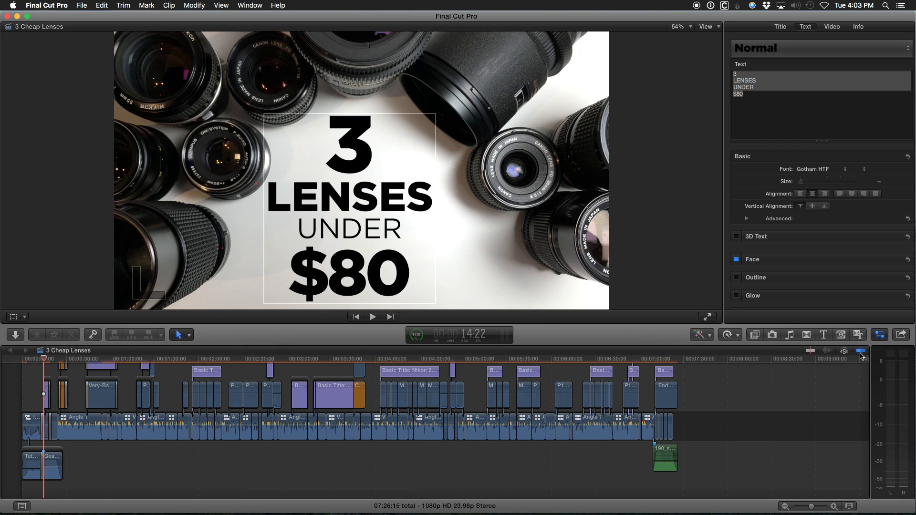
Step: Share the project with the 1-Youtube/Vimeo destination to check its export settings and save folder, without saving the file
click(902, 335)
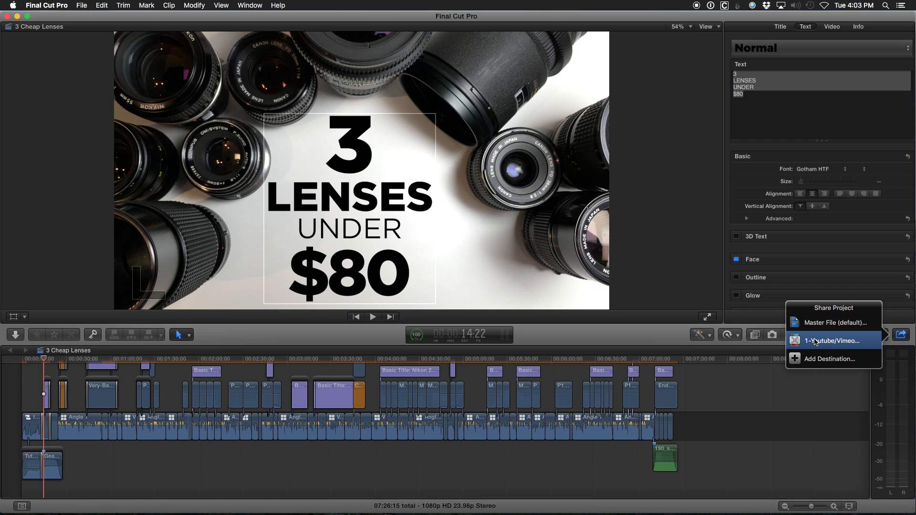
click(815, 342)
click(573, 109)
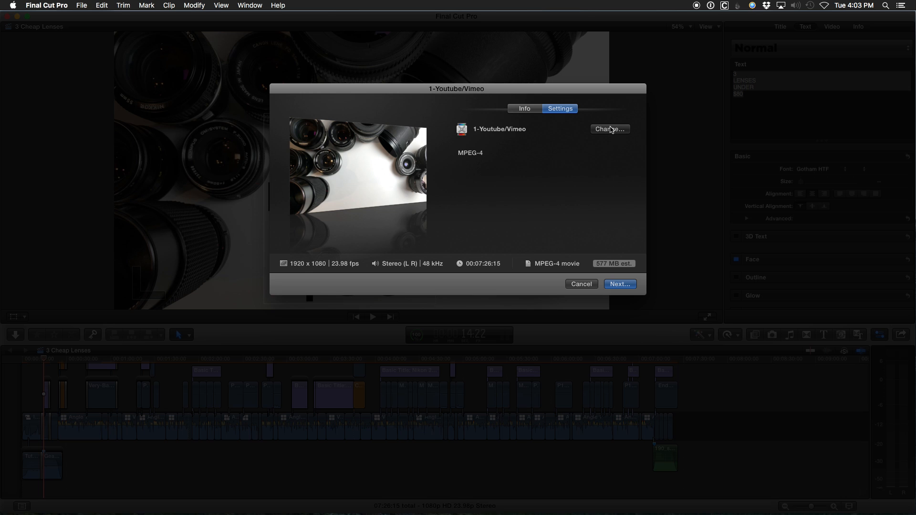
click(619, 284)
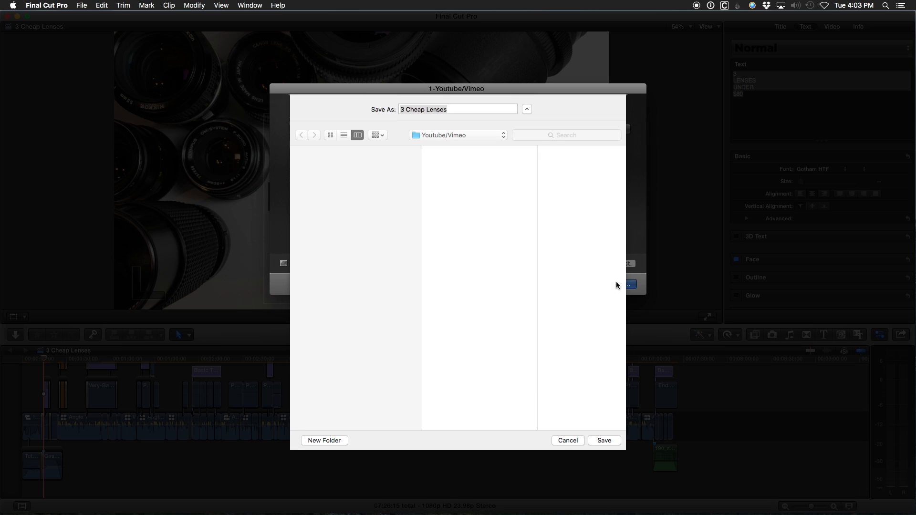
click(461, 138)
click(568, 108)
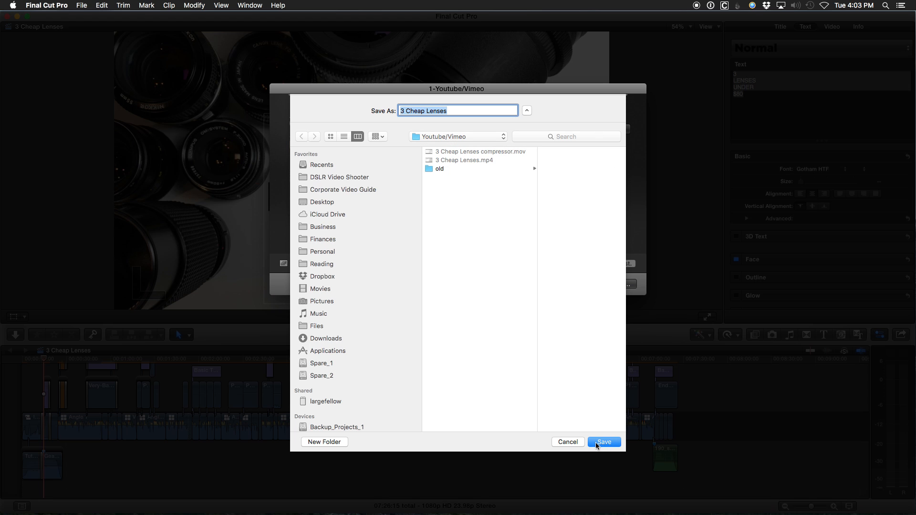
click(569, 442)
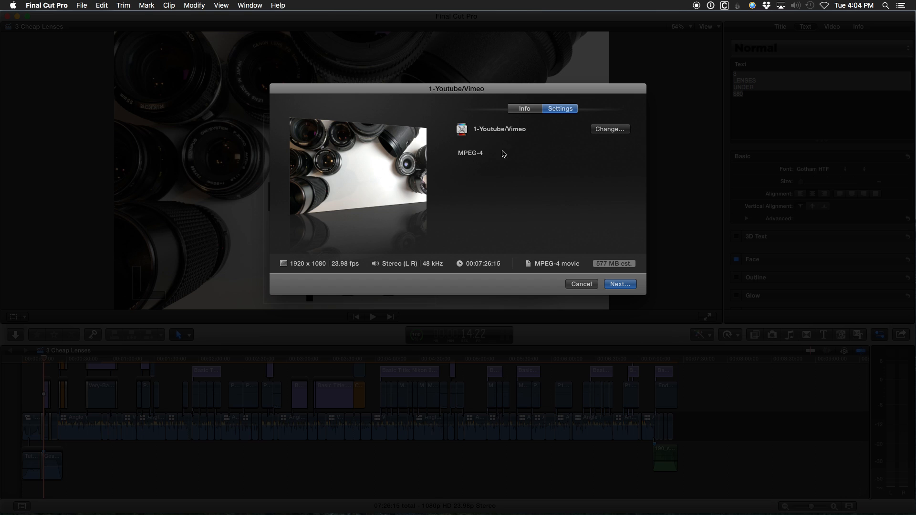
Step: Cancel the 1-Youtube/Vimeo share and add a Bundle to the share destinations
click(582, 285)
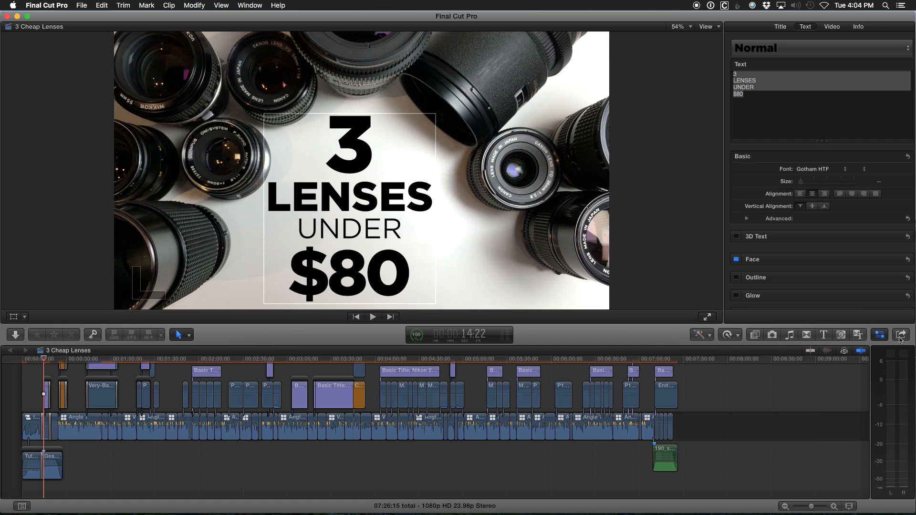
click(900, 336)
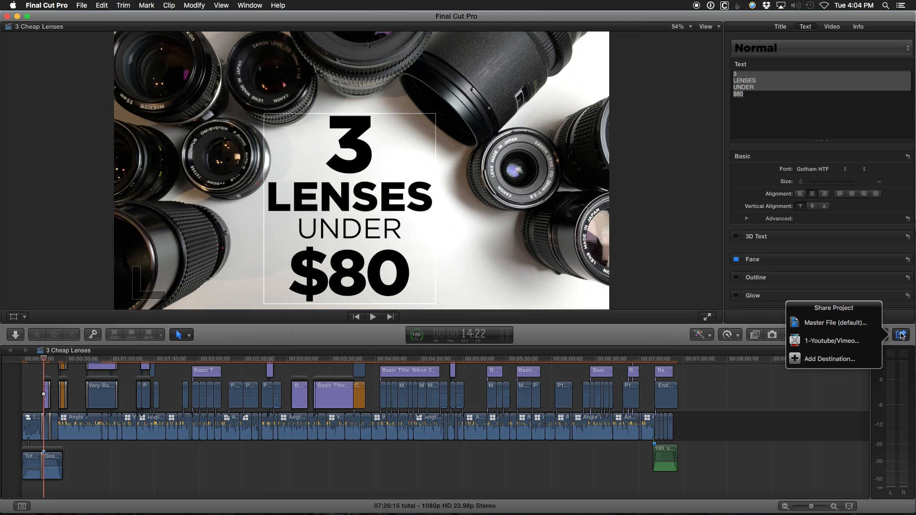
click(855, 360)
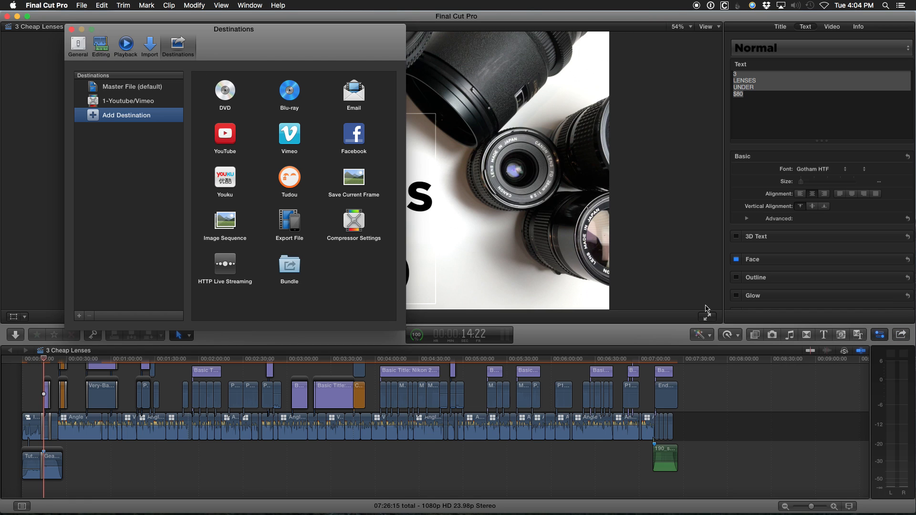
drag(290, 265, 141, 192)
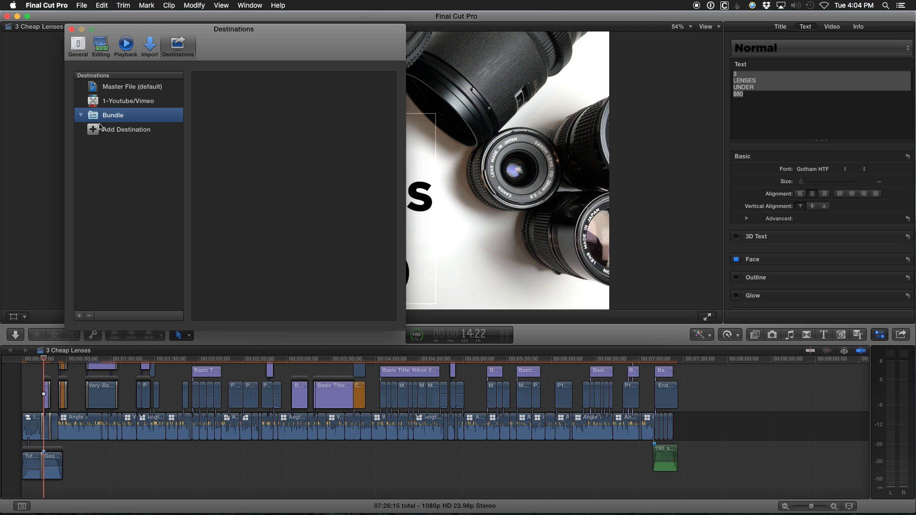
Step: Add a Compressor Settings destination inside the bundle using the custom 1-Youtube/Vimeo preset
click(124, 130)
drag(354, 220, 121, 116)
click(150, 151)
scroll(224, 160, down, 2)
key(Return)
Step: Add a second Compressor Settings destination to the bundle using the custom 2-iTunes preset
click(141, 145)
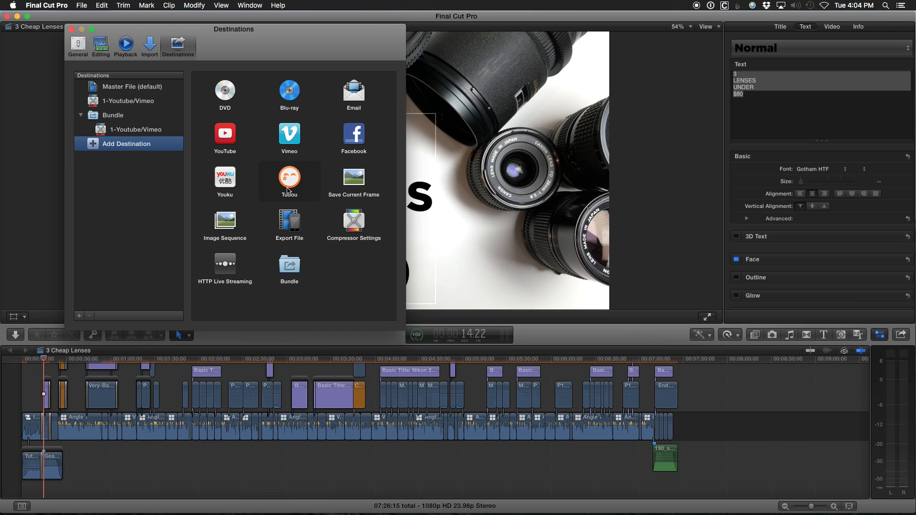
drag(350, 227, 142, 116)
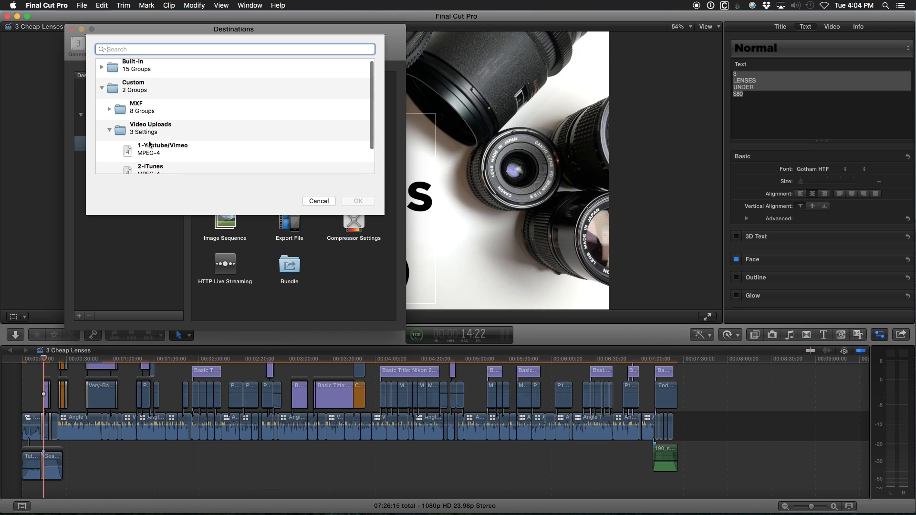
click(150, 160)
click(345, 201)
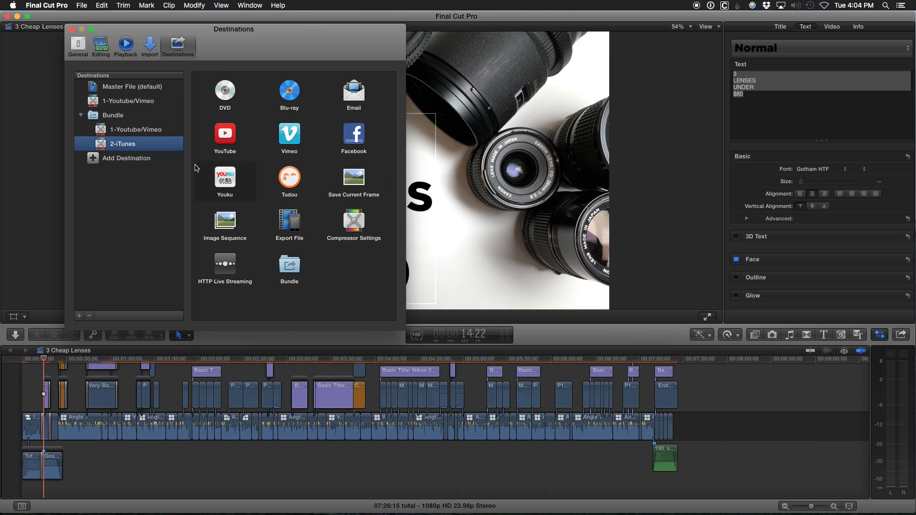
Step: Rename the bundle as DSLR VIDEO SHOOTER and close the Destinations window
click(122, 115)
text(DSLR VIDEO SHOOTER)
key(Return)
click(71, 29)
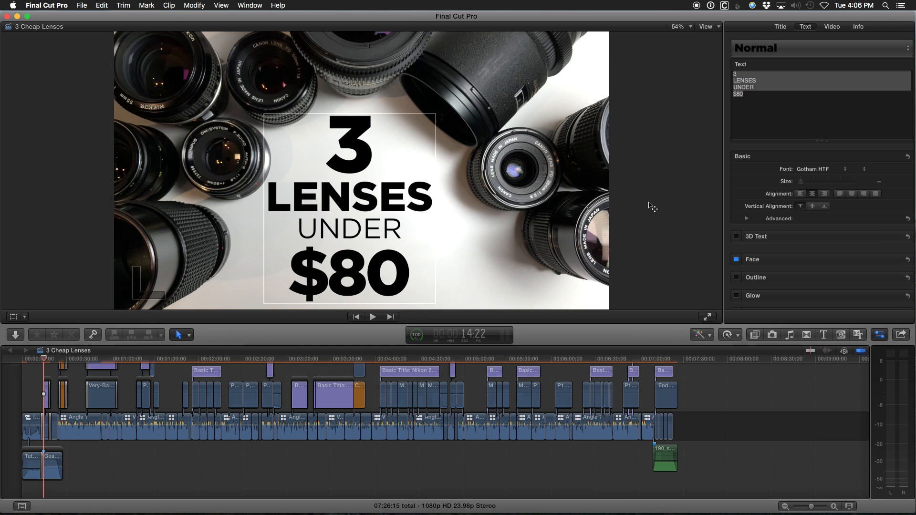
Step: Share the project with the DSLR VIDEO SHOOTER bundle and look through the export settings of each preset in it
click(902, 335)
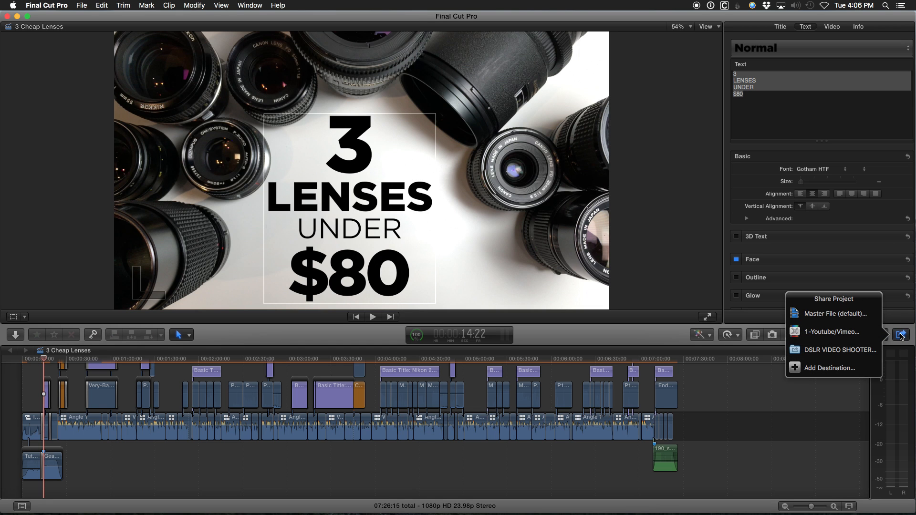
click(819, 352)
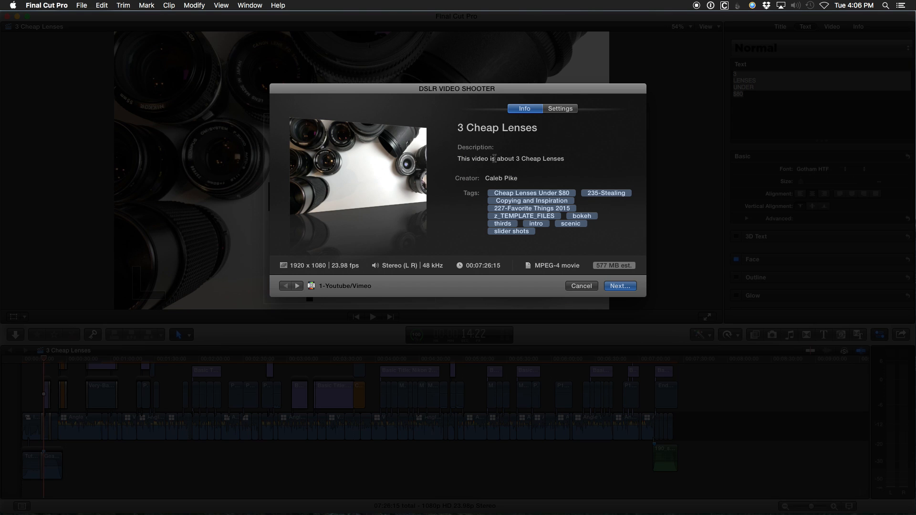
click(297, 287)
click(286, 286)
click(298, 286)
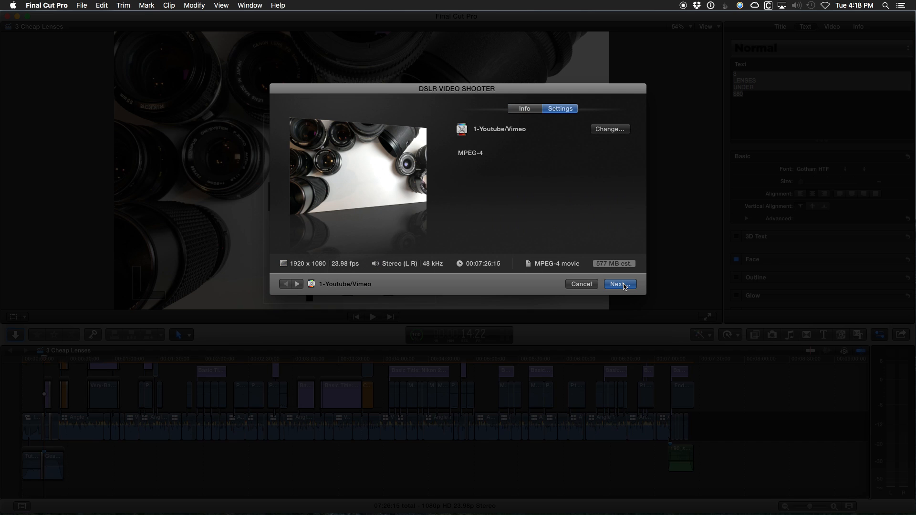
Step: Save the bundle export as 3 Cheap Lenses in the 2-Compressions folder and check the sharing progress in Background Tasks
click(621, 284)
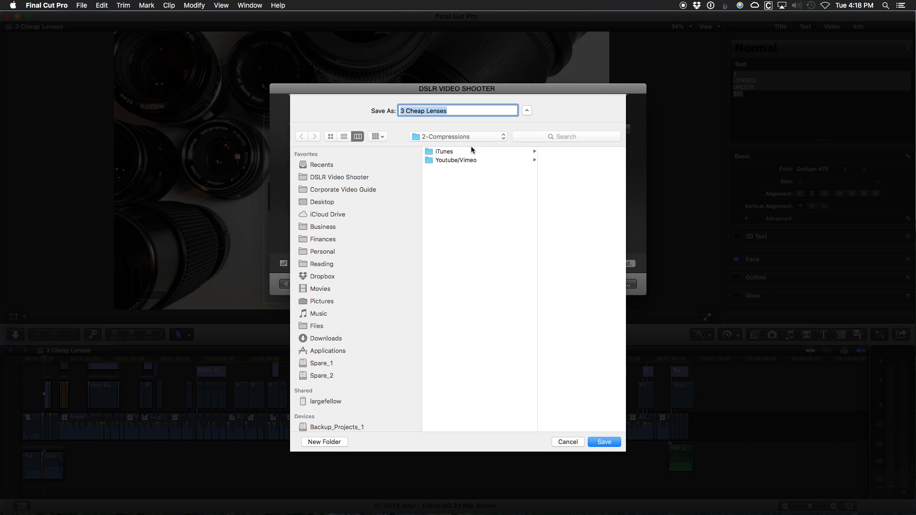
click(604, 443)
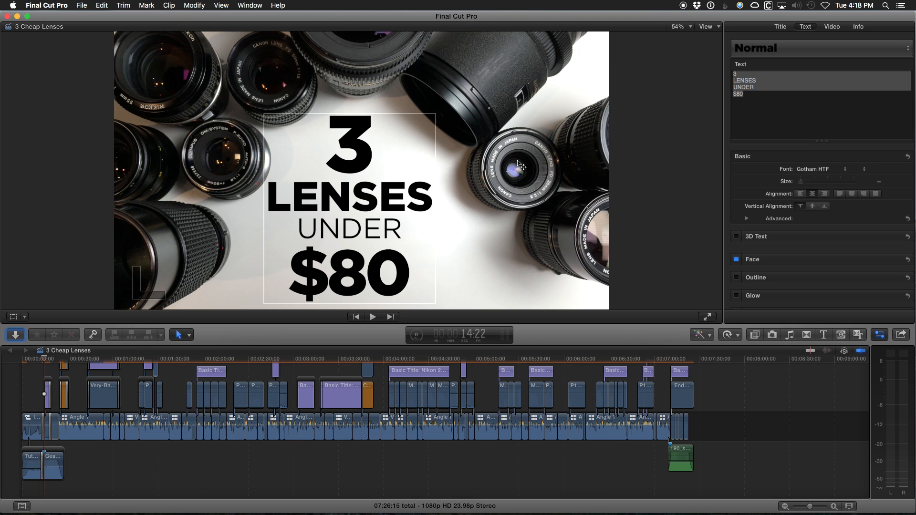
click(416, 334)
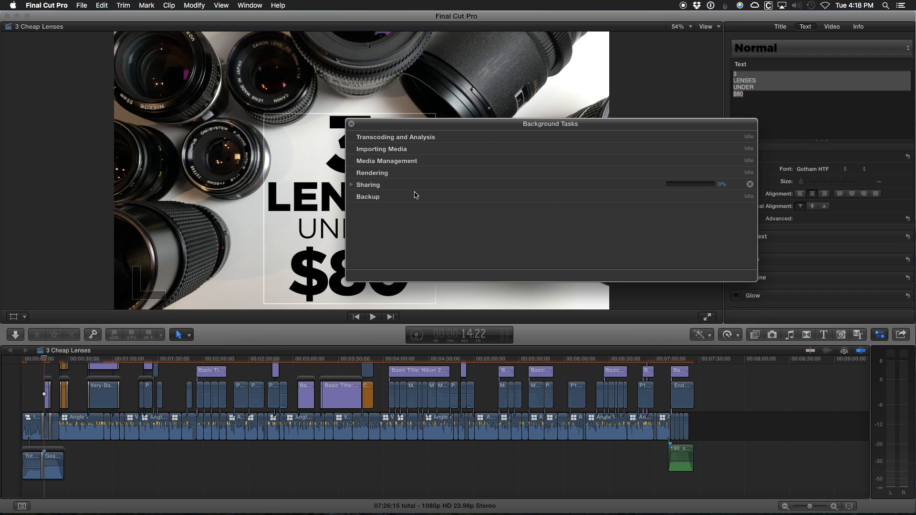
click(701, 222)
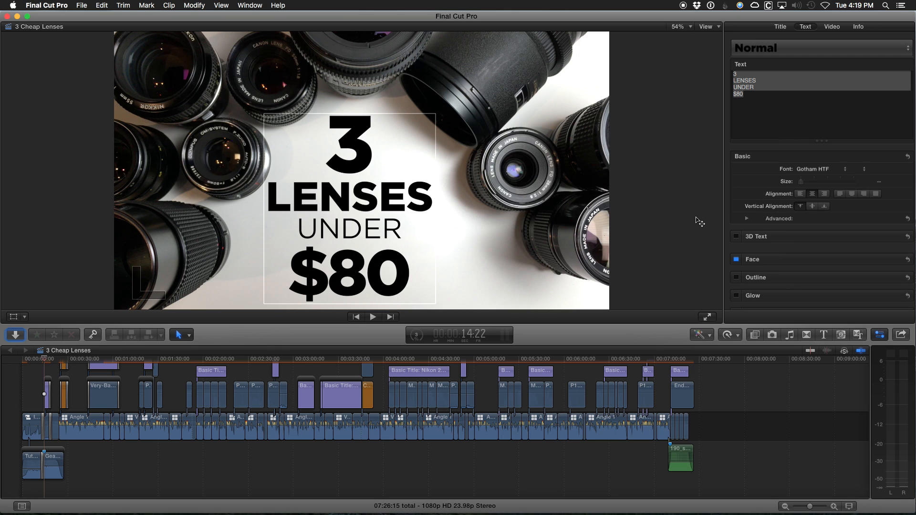